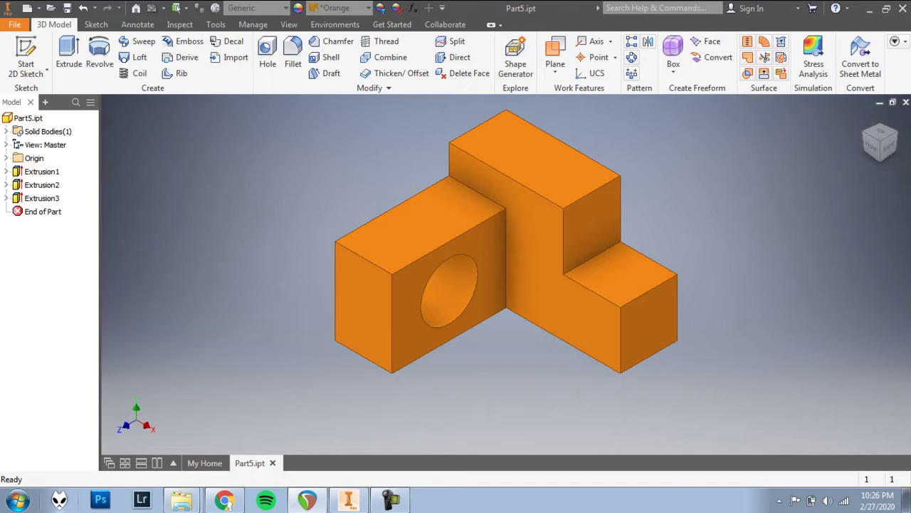
- Bring up the Part 5 PDF drawing in Google Chrome
{"action": "key", "text": "alt+Tab"}
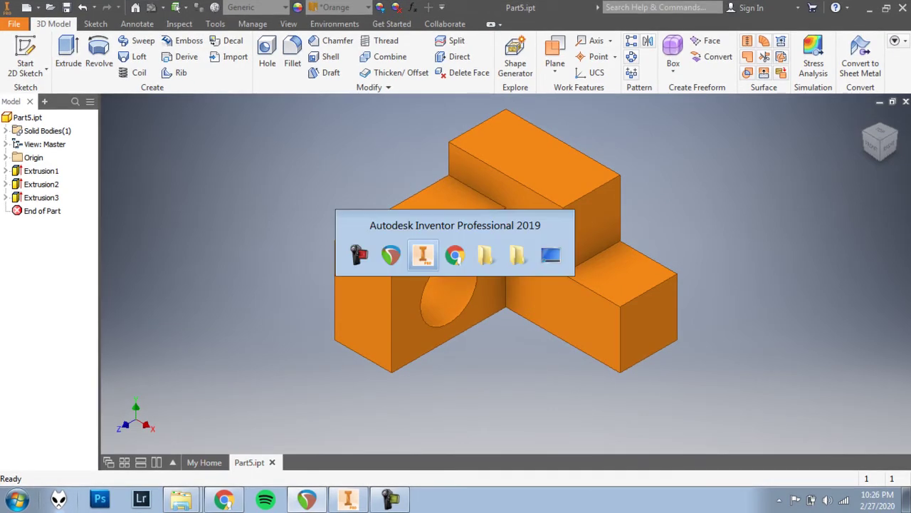
{"action": "key", "text": "alt+Tab"}
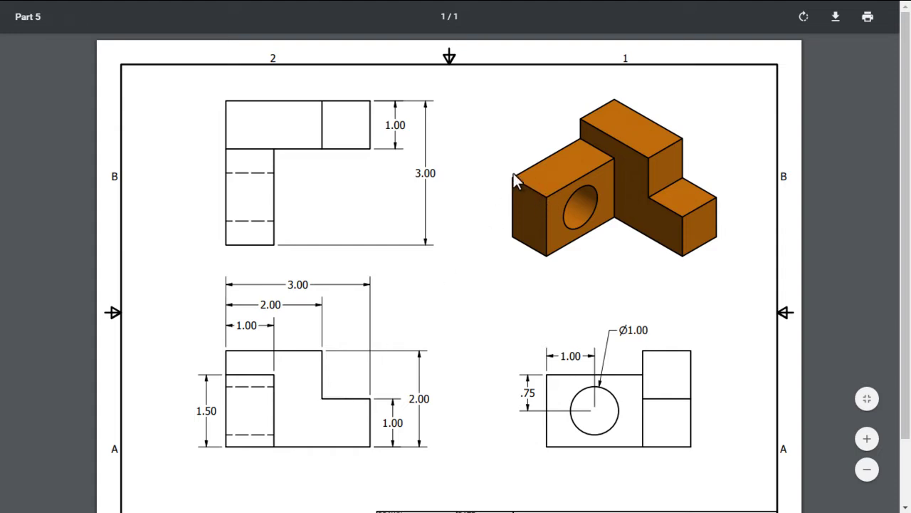
{"action": "double_click", "coordinate": [259, 321]}
{"action": "left_click", "coordinate": [355, 313]}
{"action": "left_click_drag", "start_coordinate": [652, 329], "coordinate": [622, 330]}
{"action": "left_click", "coordinate": [643, 281]}
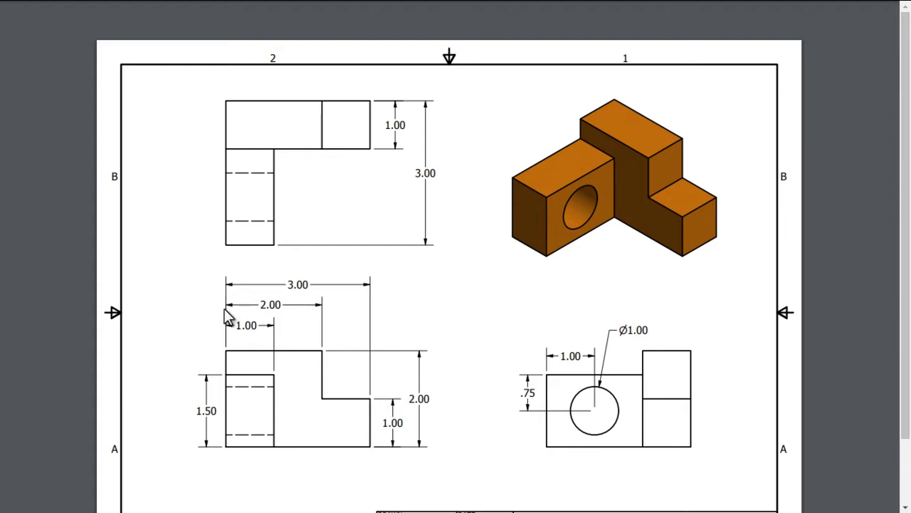
{"action": "left_click", "coordinate": [250, 308]}
{"action": "double_click", "coordinate": [261, 304]}
{"action": "key", "text": "alt+Tab"}
{"action": "key", "text": "alt+Tab"}
- Close Part5, create a new part with a sketch on the XY plane, then return to the PDF
{"action": "key", "text": "Tab"}
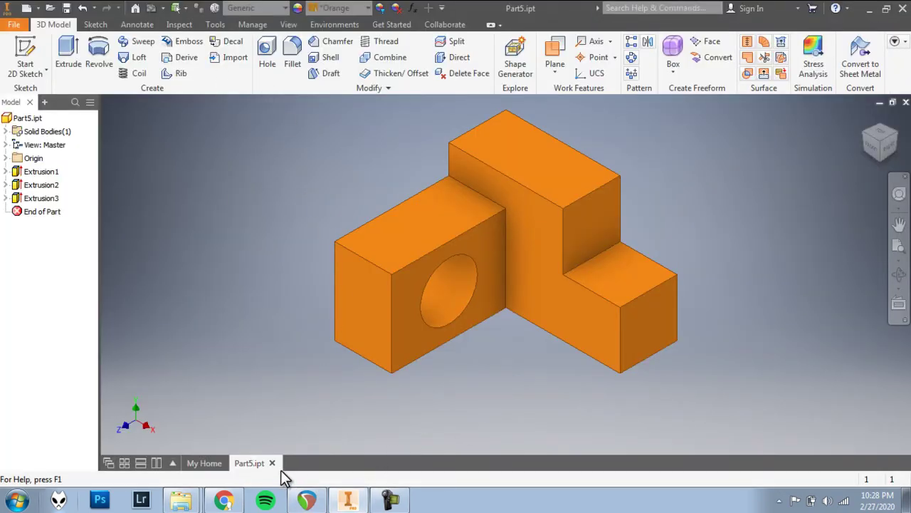
{"action": "left_click", "coordinate": [274, 464]}
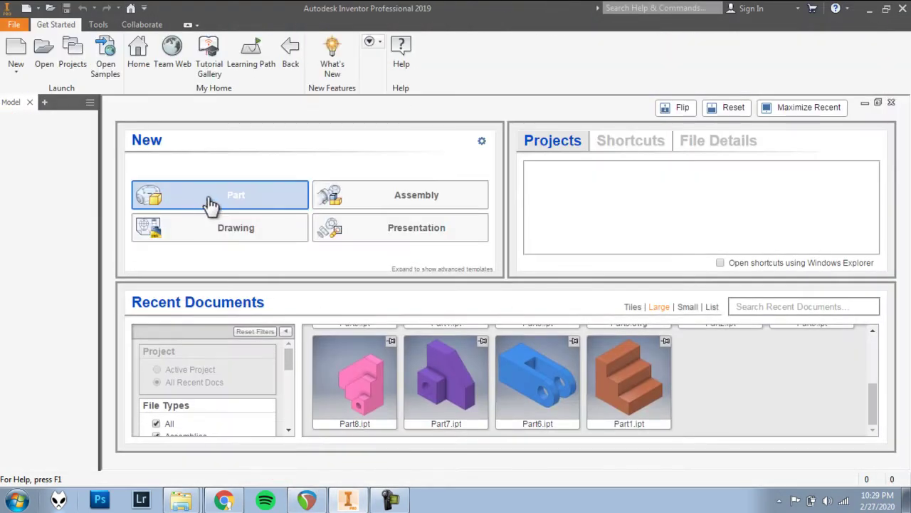
{"action": "left_click", "coordinate": [207, 198]}
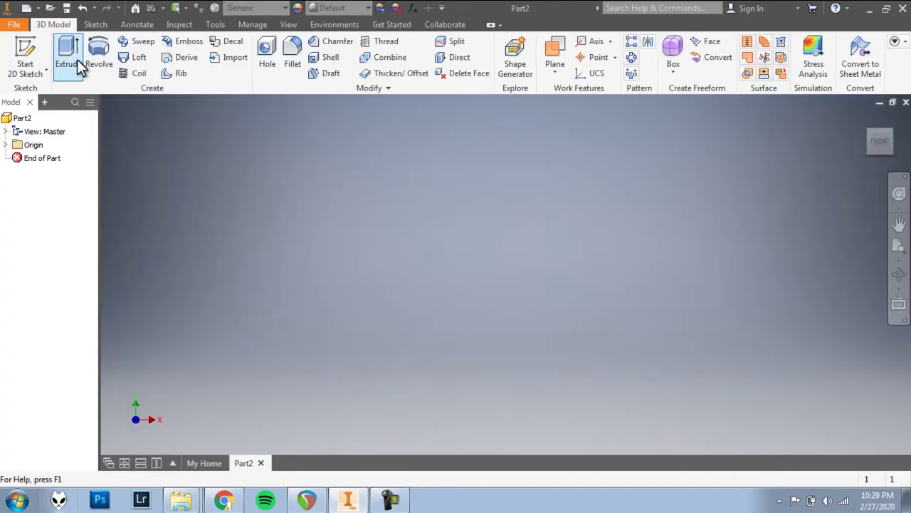
{"action": "left_click", "coordinate": [23, 49]}
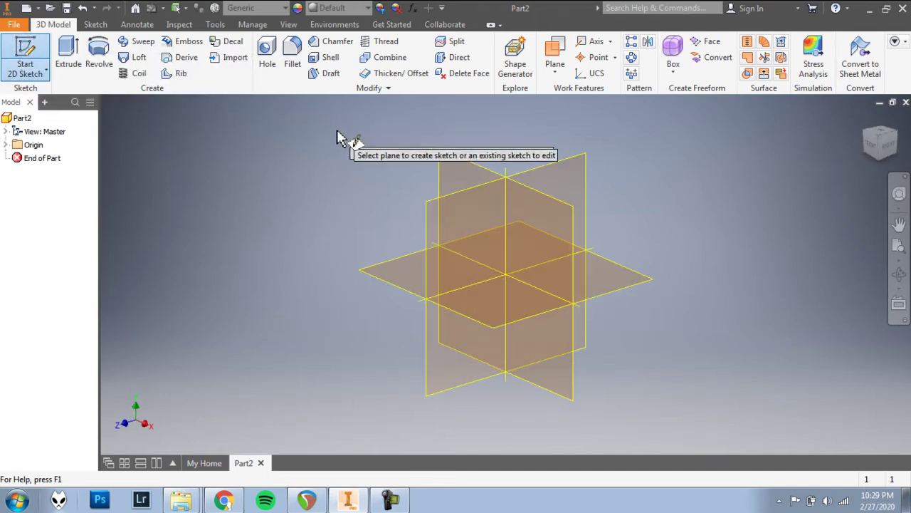
{"action": "left_click", "coordinate": [448, 169]}
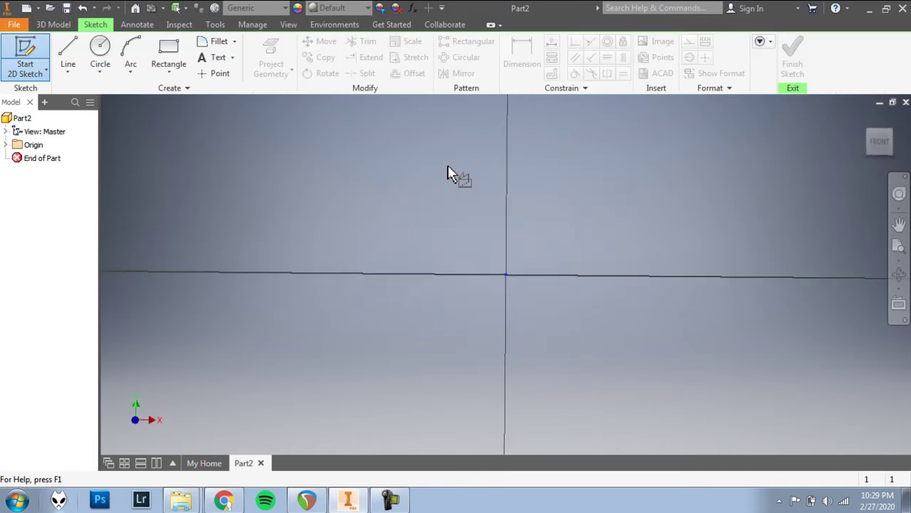
{"action": "key", "text": "alt+Tab"}
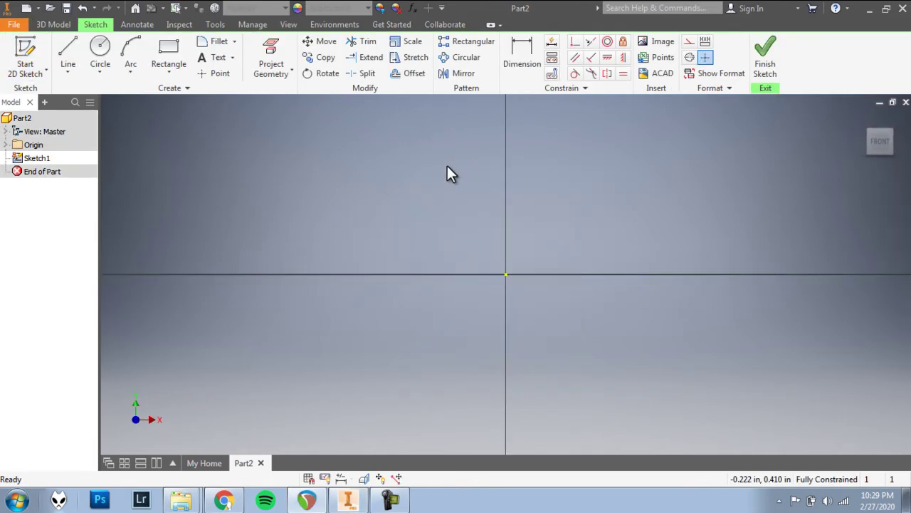
{"action": "key", "text": "alt+Tab"}
{"action": "key", "text": "alt+Tab"}
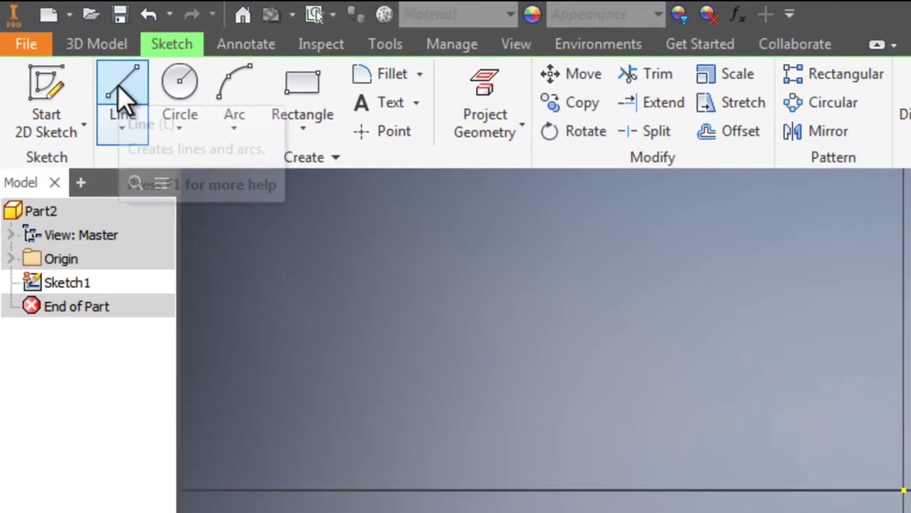
- Draw a 3 in horizontal line starting at the sketch origin
{"action": "left_click", "coordinate": [86, 63]}
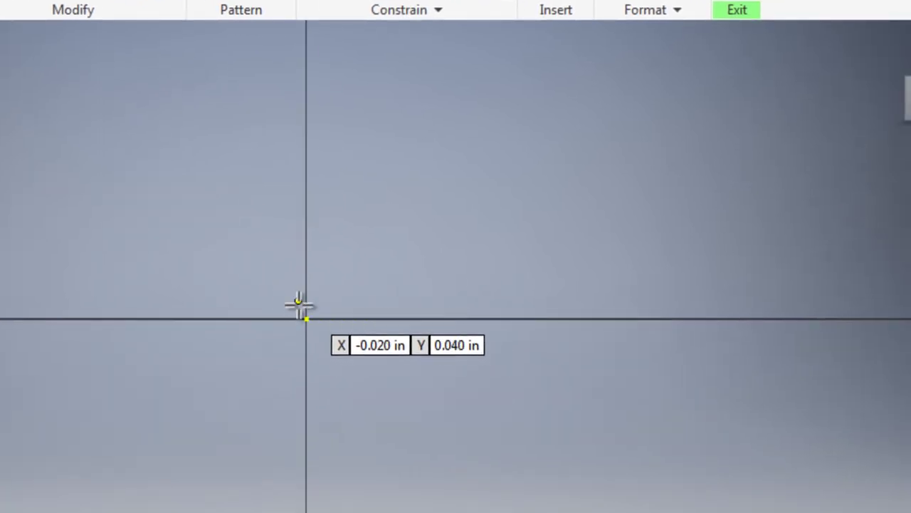
{"action": "left_click", "coordinate": [306, 318]}
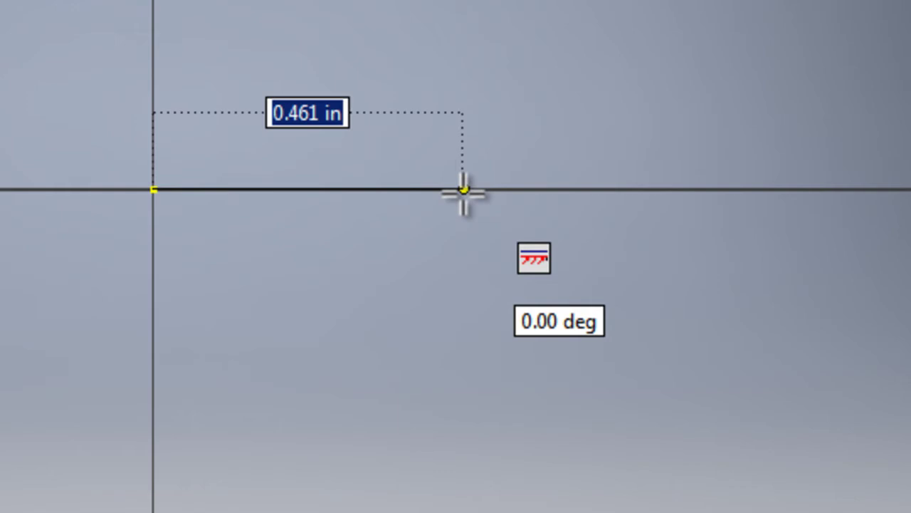
{"action": "type", "text": "3"}
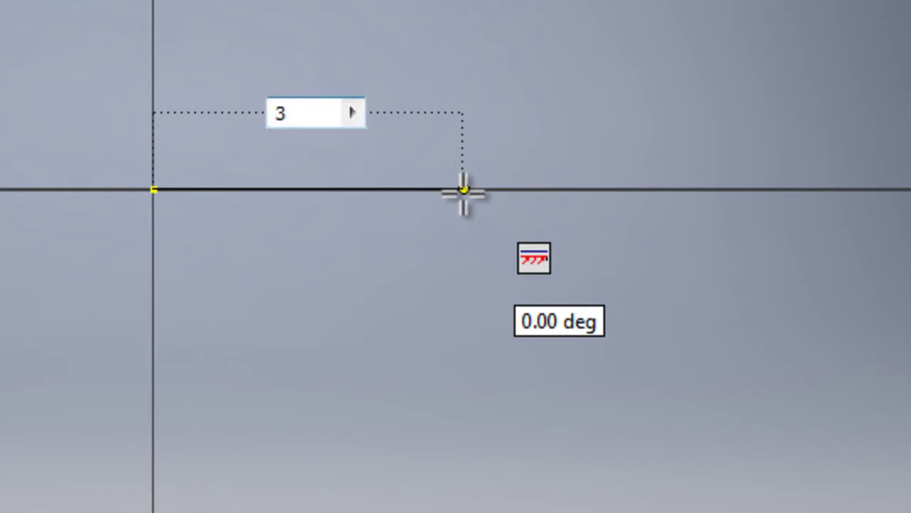
{"action": "key", "text": "Return"}
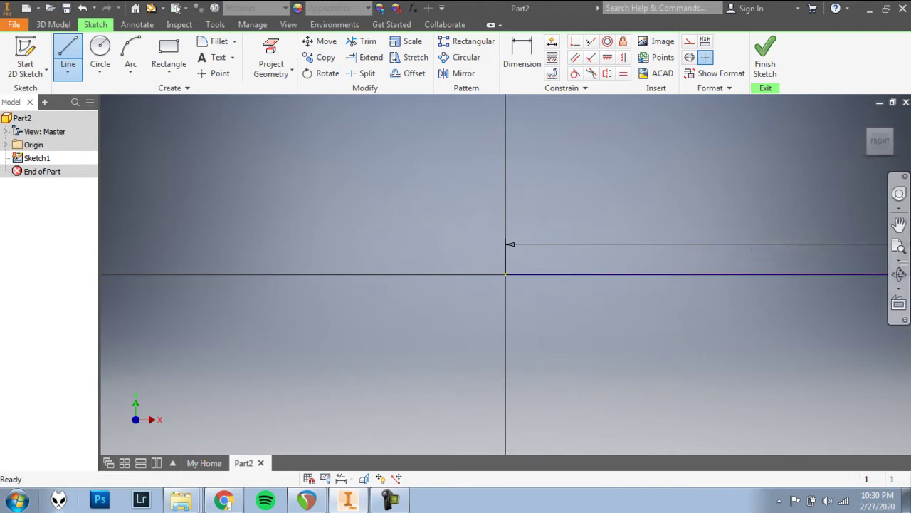
- Draw a 1 in vertical line up from the right end of the 3 in line
{"action": "left_click", "coordinate": [899, 246]}
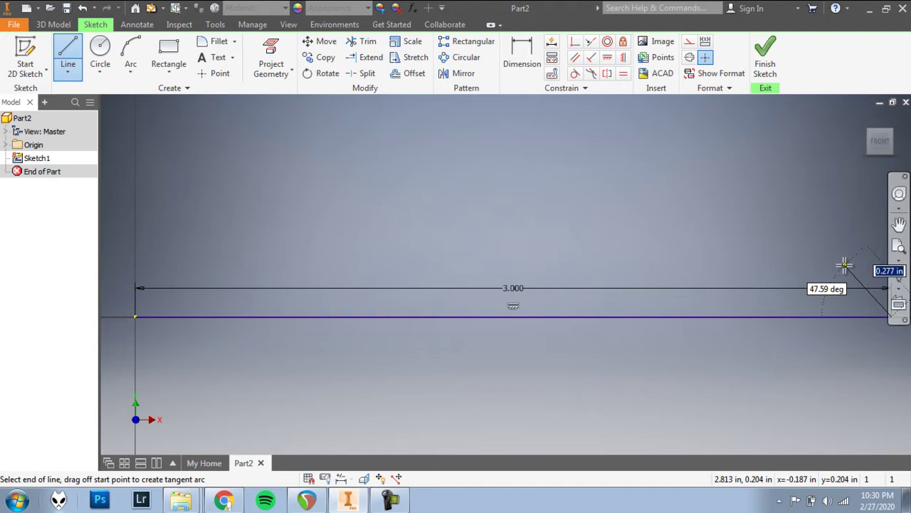
{"action": "scroll", "coordinate": [844, 265], "scroll_direction": "down", "scroll_amount": 2}
{"action": "middle_click_drag", "start_coordinate": [844, 264], "coordinate": [637, 299]}
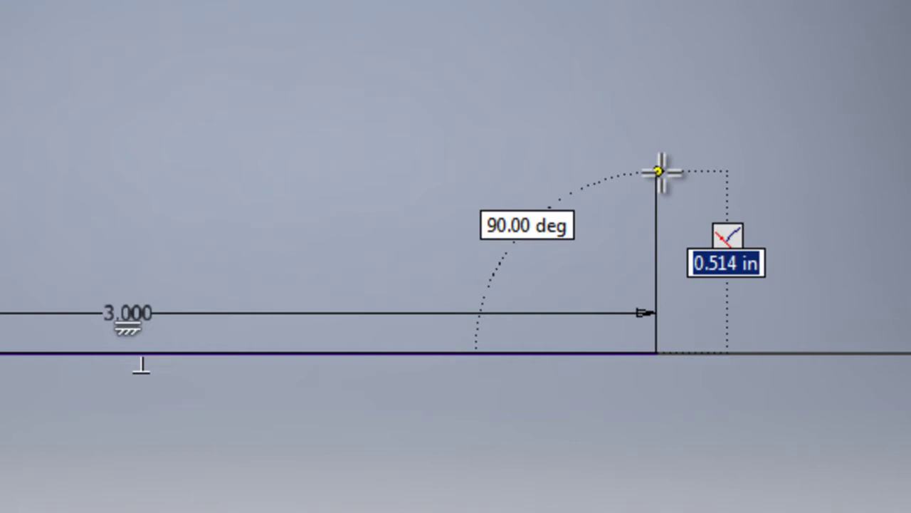
{"action": "left_click", "coordinate": [659, 172]}
{"action": "key", "text": "alt+Tab"}
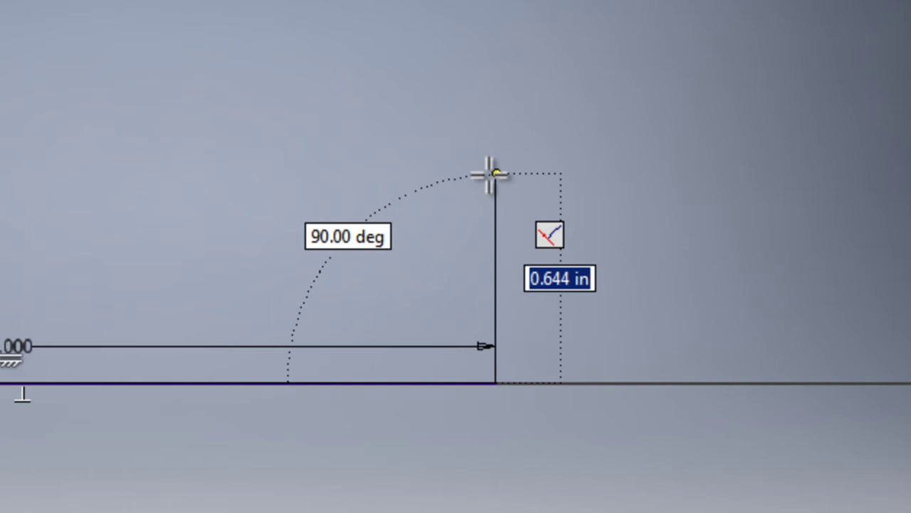
{"action": "type", "text": "1"}
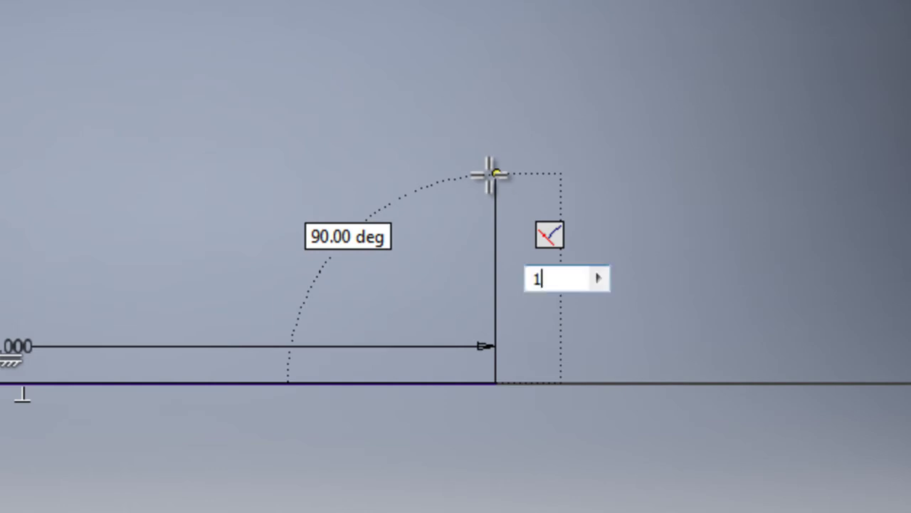
{"action": "key", "text": "Return"}
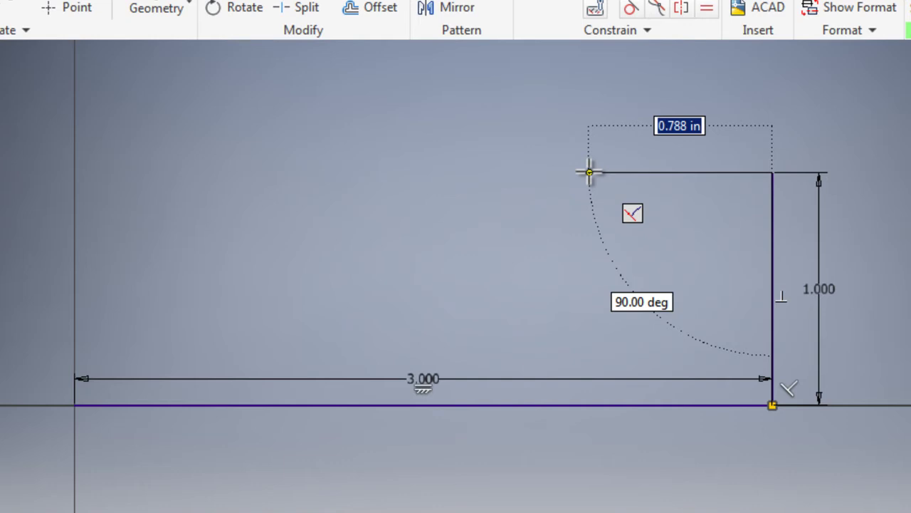
- Draw a 1 in line heading back to the left
{"action": "type", "text": "1"}
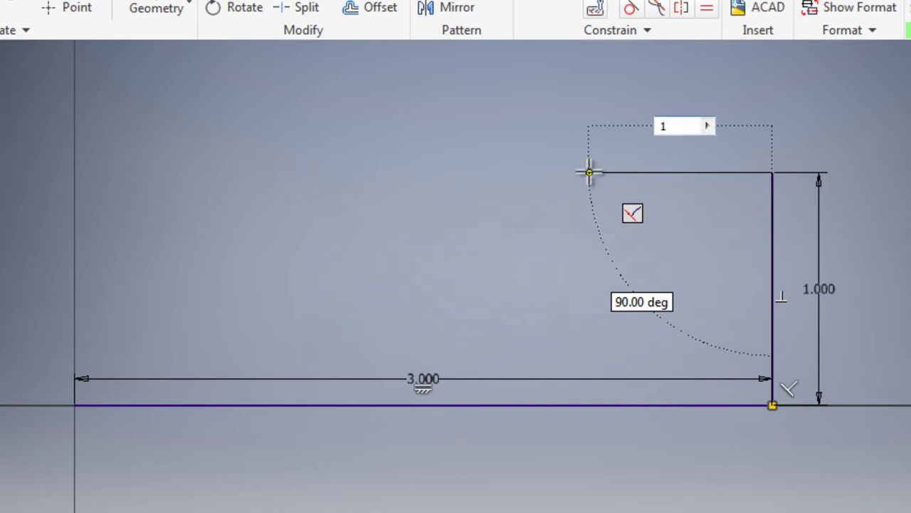
{"action": "key", "text": "Tab"}
{"action": "key", "text": "Return"}
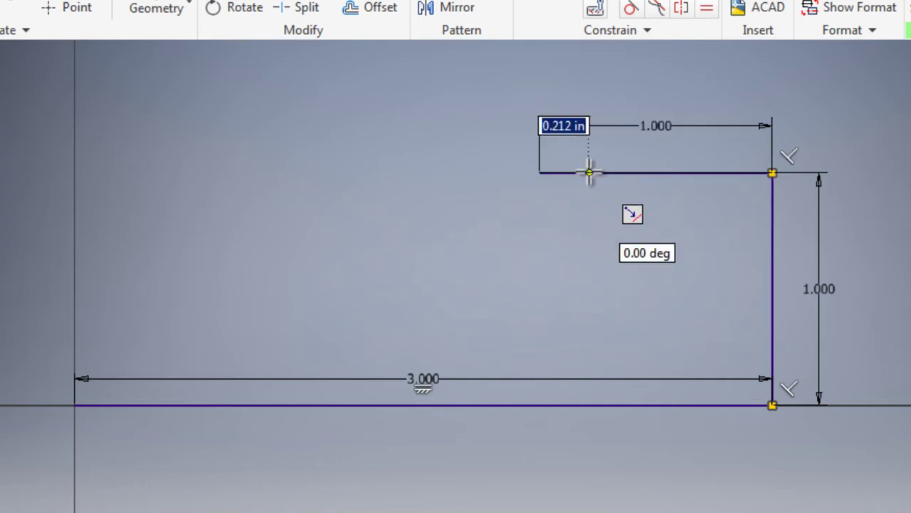
- Add a 1 in rise and a 2 in line left, then close the profile at the origin
{"action": "scroll", "coordinate": [590, 172], "scroll_direction": "down", "scroll_amount": 2}
{"action": "key", "text": "Escape"}
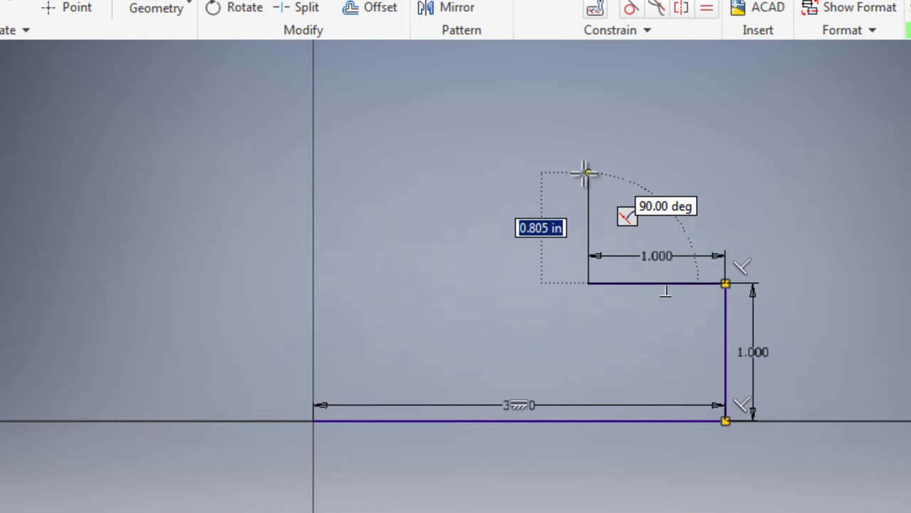
{"action": "type", "text": "1"}
{"action": "key", "text": "Return"}
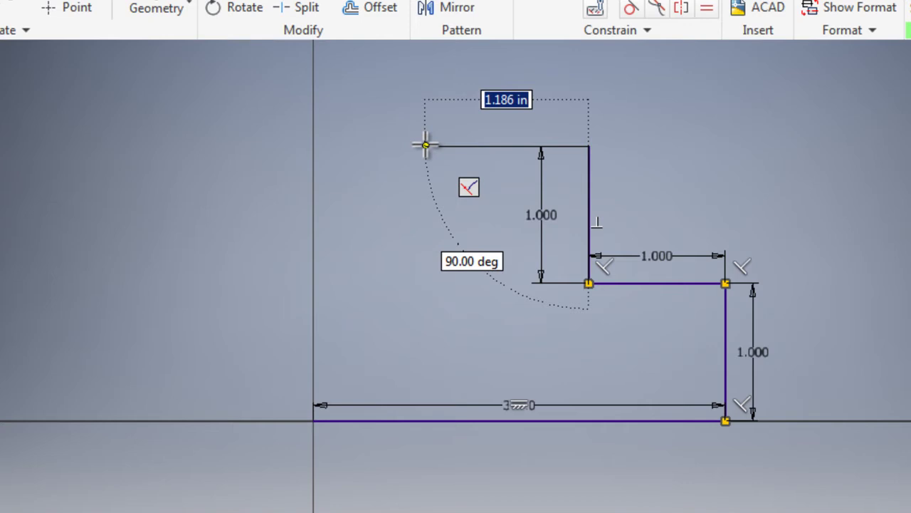
{"action": "type", "text": "2"}
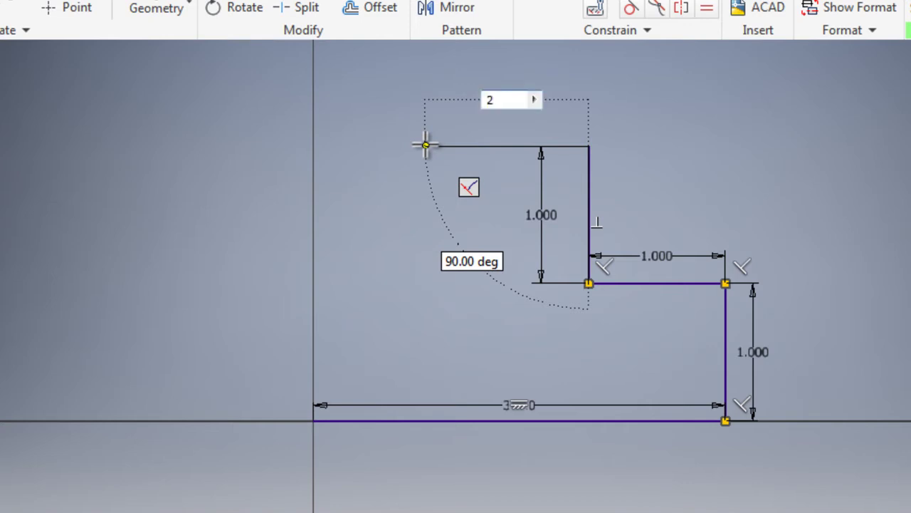
{"action": "key", "text": "Tab"}
{"action": "key", "text": "Return"}
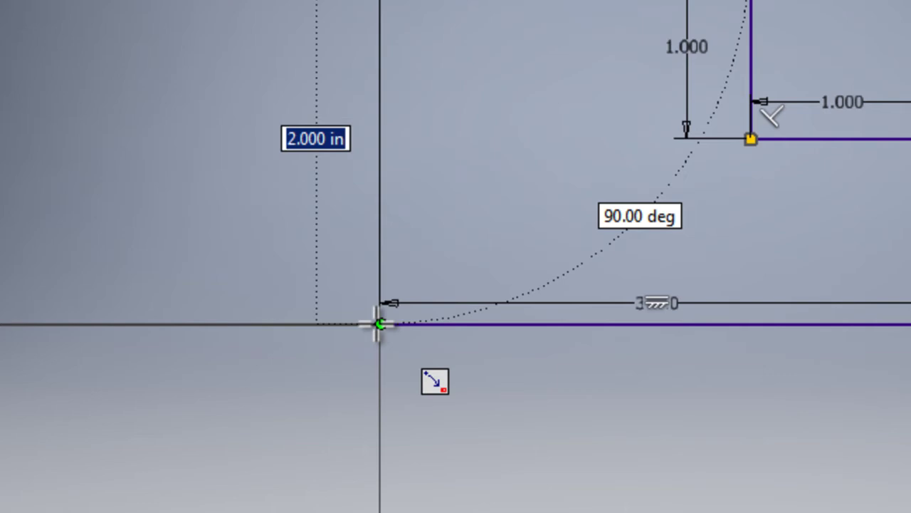
{"action": "left_click", "coordinate": [379, 324]}
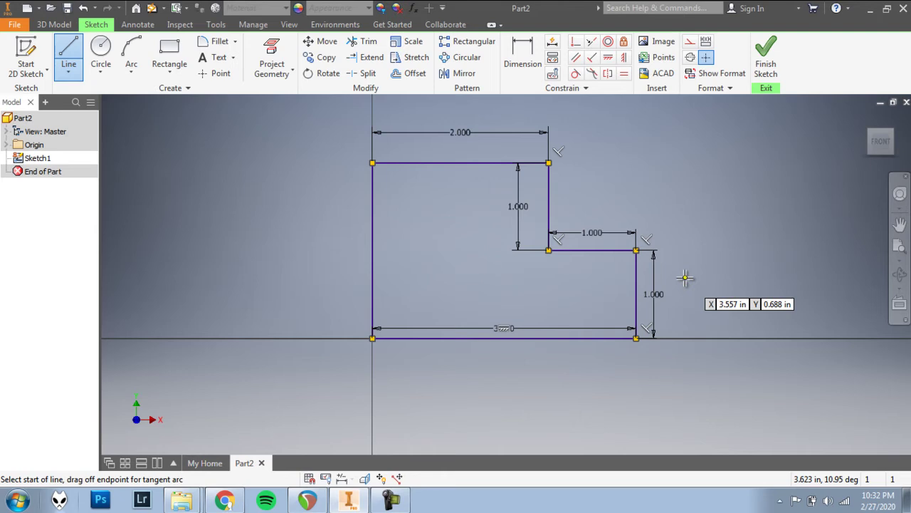
- Switch from the Chrome PDF back to the Inventor window
{"action": "key", "text": "alt+Tab"}
{"action": "key", "text": "alt+Tab"}
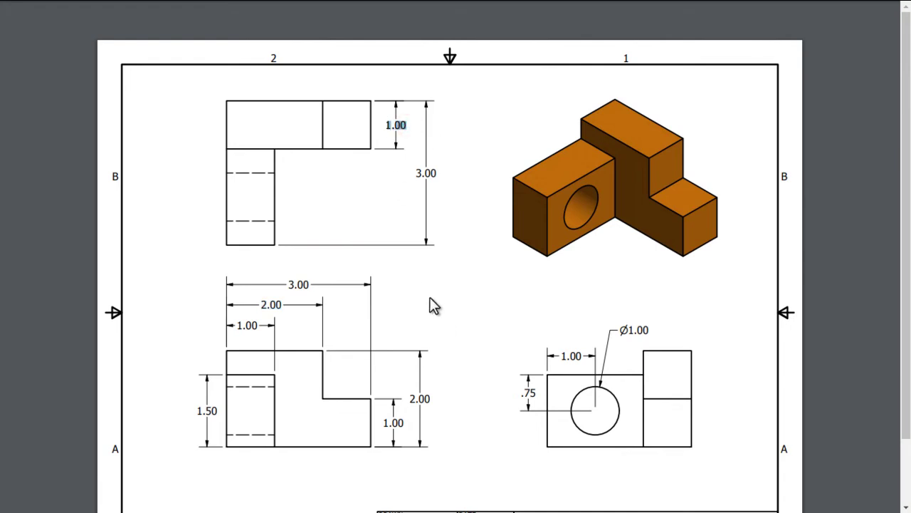
{"action": "key", "text": "alt+Tab"}
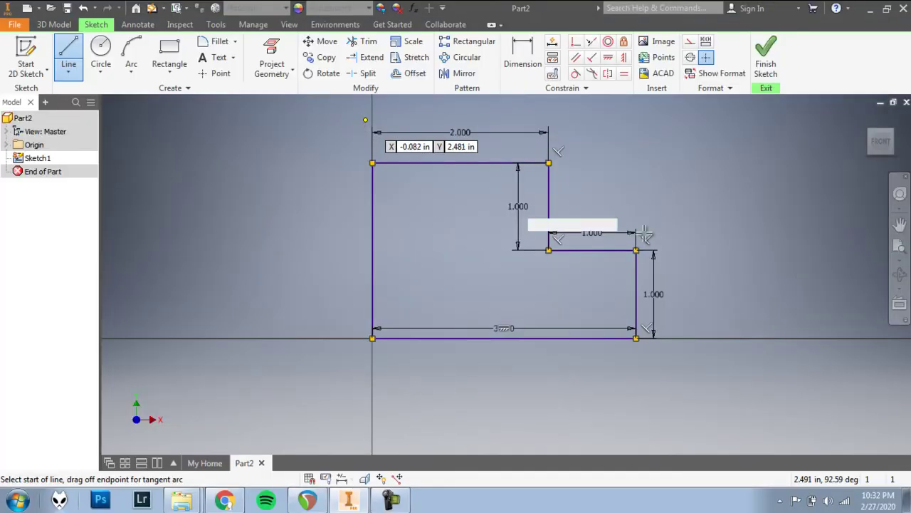
- Finish the sketch and extrude the stepped profile 1 in into a solid block
{"action": "left_click", "coordinate": [771, 64]}
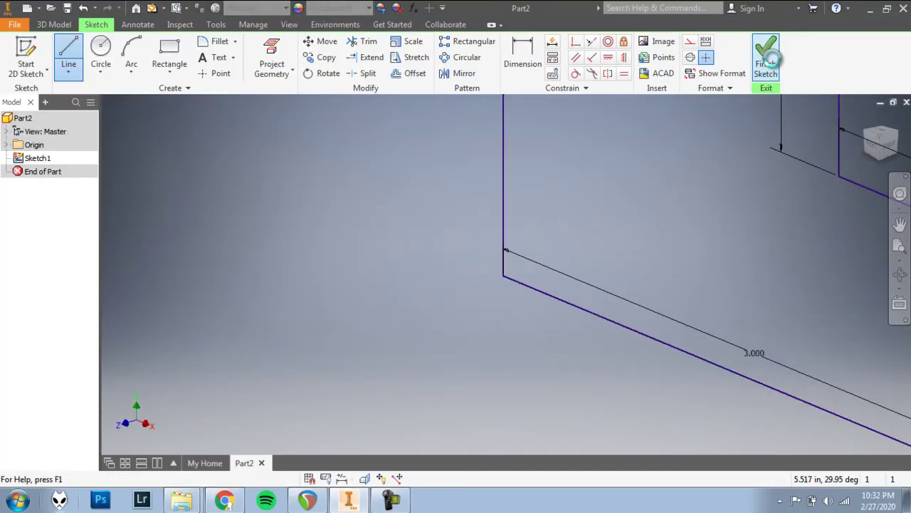
{"action": "left_click", "coordinate": [862, 118]}
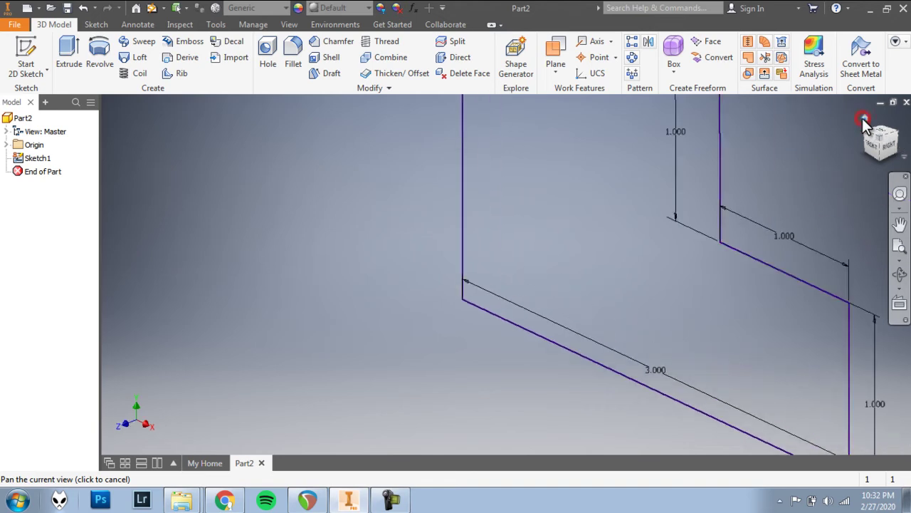
{"action": "left_click", "coordinate": [66, 51]}
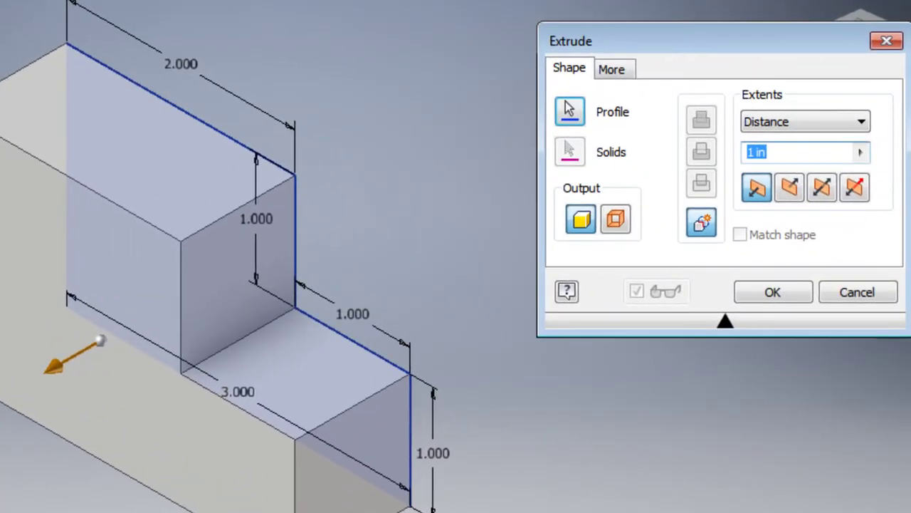
{"action": "left_click", "coordinate": [774, 150]}
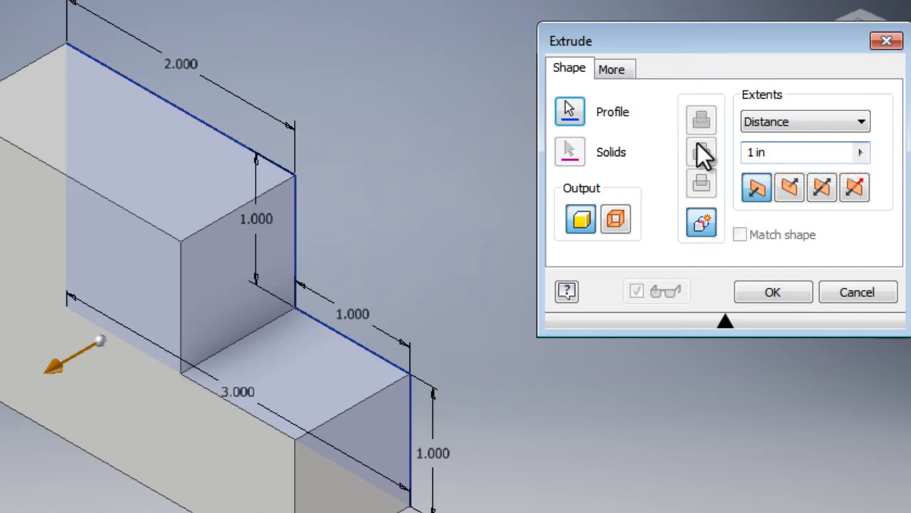
{"action": "left_click", "coordinate": [763, 293]}
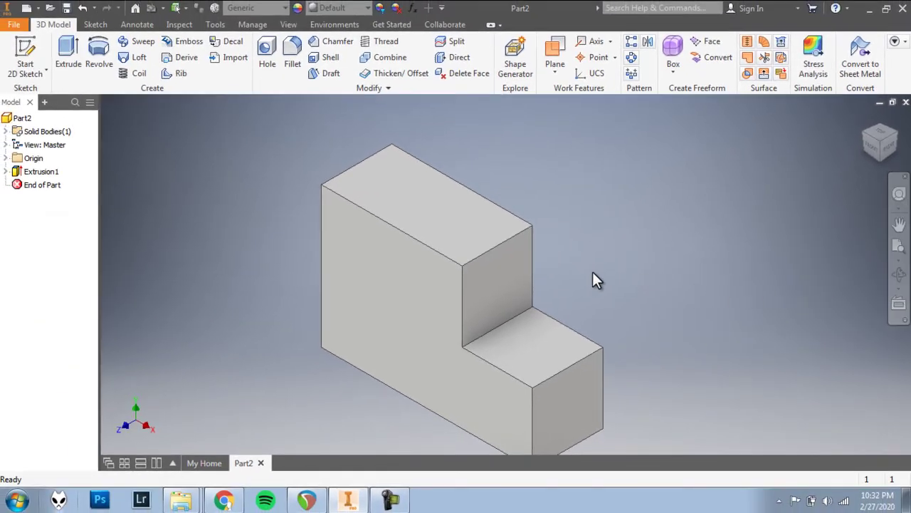
- Pan the view to recentre the L-shaped block
{"action": "key", "text": "F2"}
{"action": "left_click_drag", "start_coordinate": [594, 278], "coordinate": [688, 227]}
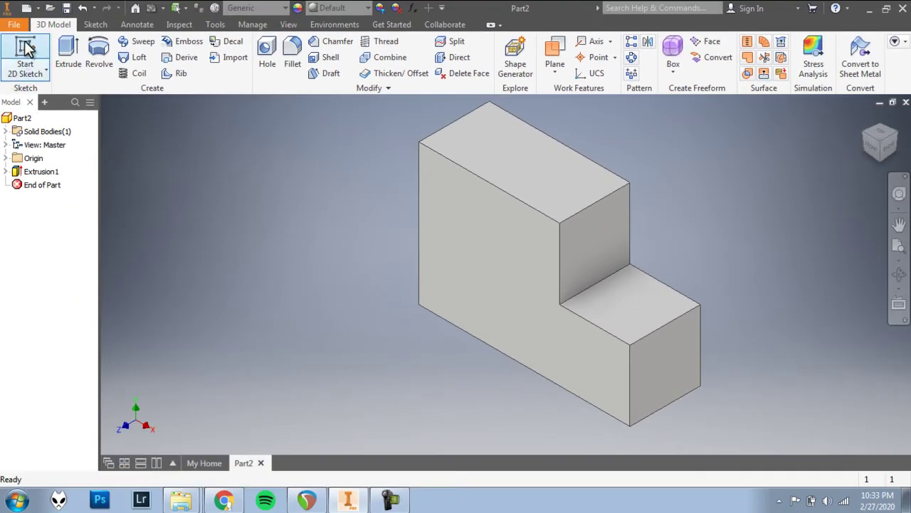
- Start a new sketch on the block's L-shaped front face
{"action": "left_click", "coordinate": [25, 47]}
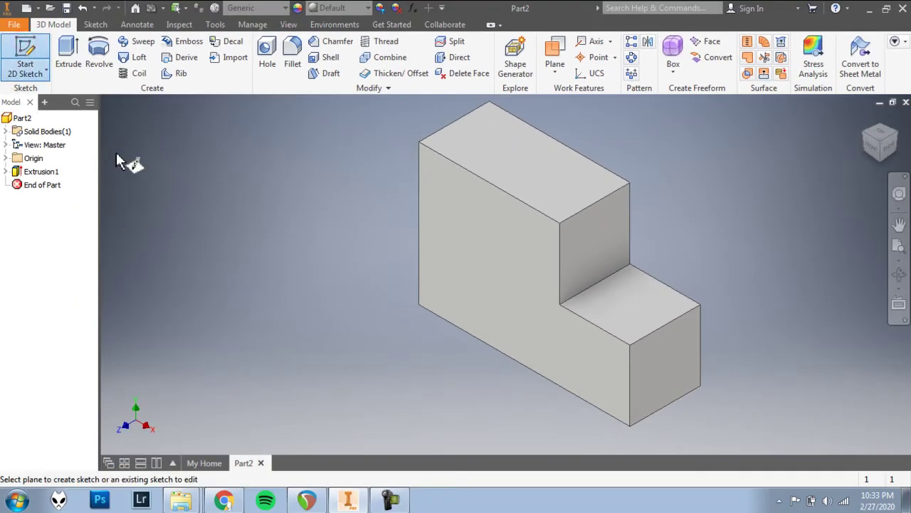
{"action": "left_click", "coordinate": [466, 237]}
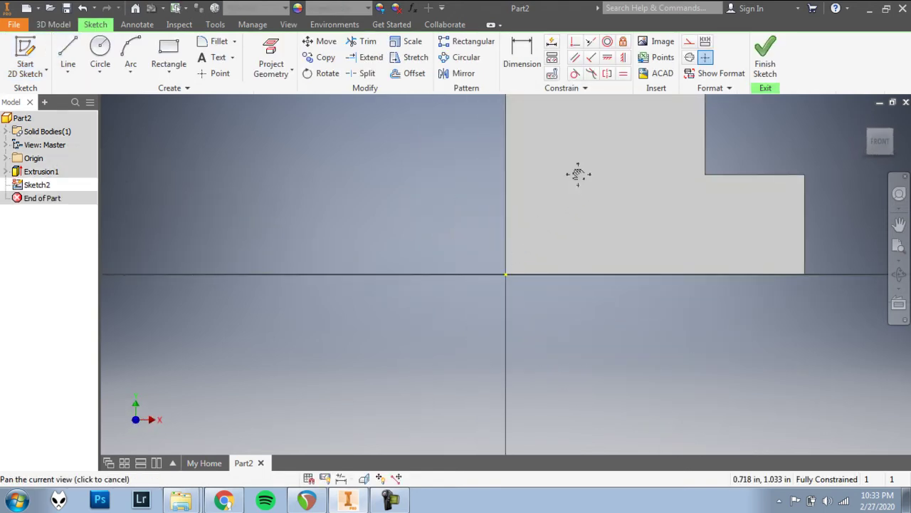
{"action": "mouse_move", "coordinate": [563, 179]}
{"action": "middle_mouse_down"}
{"action": "mouse_move", "coordinate": [470, 211]}
{"action": "mouse_move", "coordinate": [452, 230]}
{"action": "middle_mouse_up"}
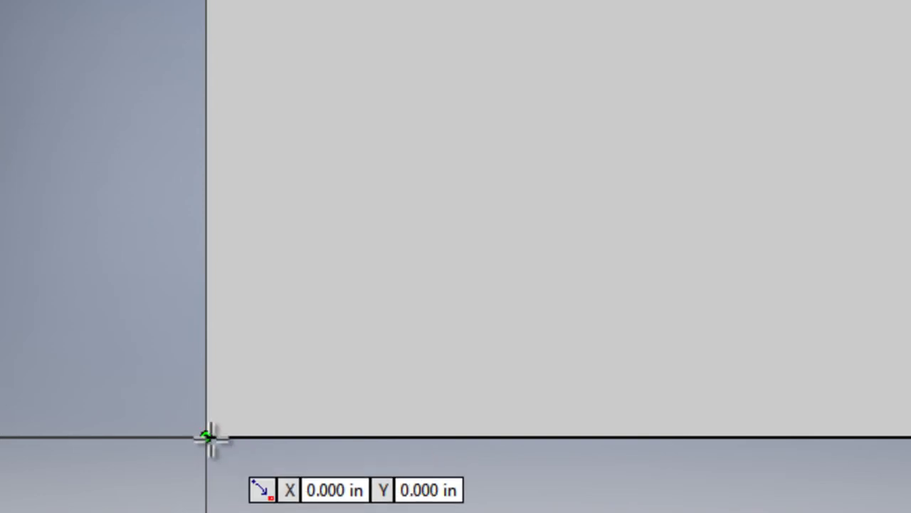
- Draw a 1 in by 1.5 in rectangle anchored at the origin corner
{"action": "left_click", "coordinate": [208, 437]}
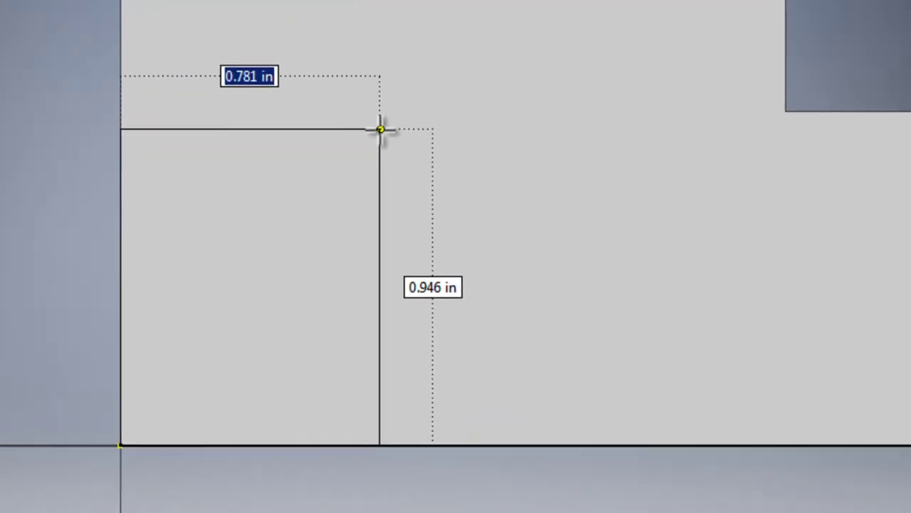
{"action": "type", "text": "1"}
{"action": "key", "text": "Tab"}
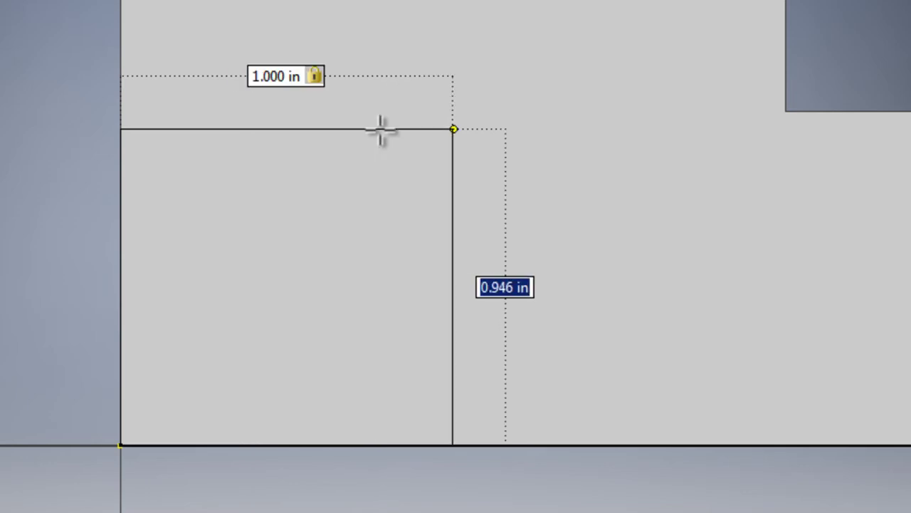
{"action": "type", "text": "1"}
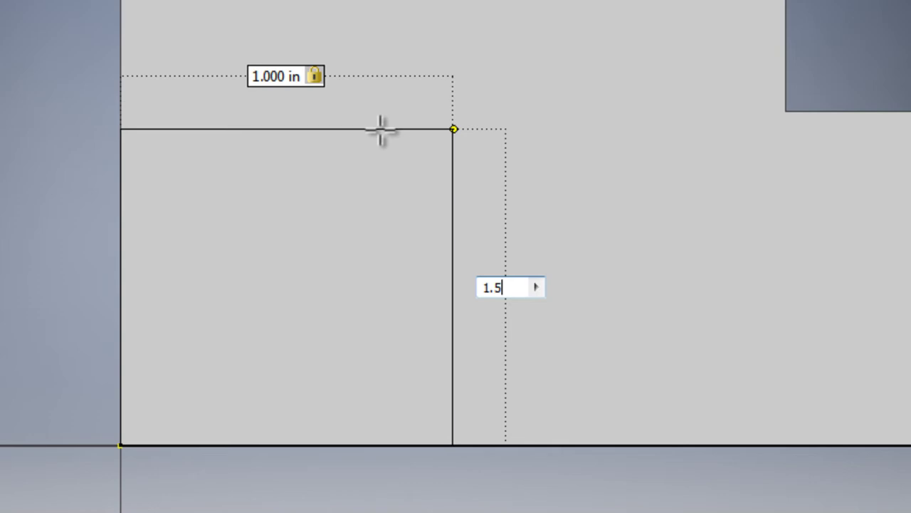
{"action": "type", "text": ".5"}
{"action": "key", "text": "Return"}
{"action": "scroll", "coordinate": [381, 129], "scroll_direction": "down", "scroll_amount": 2}
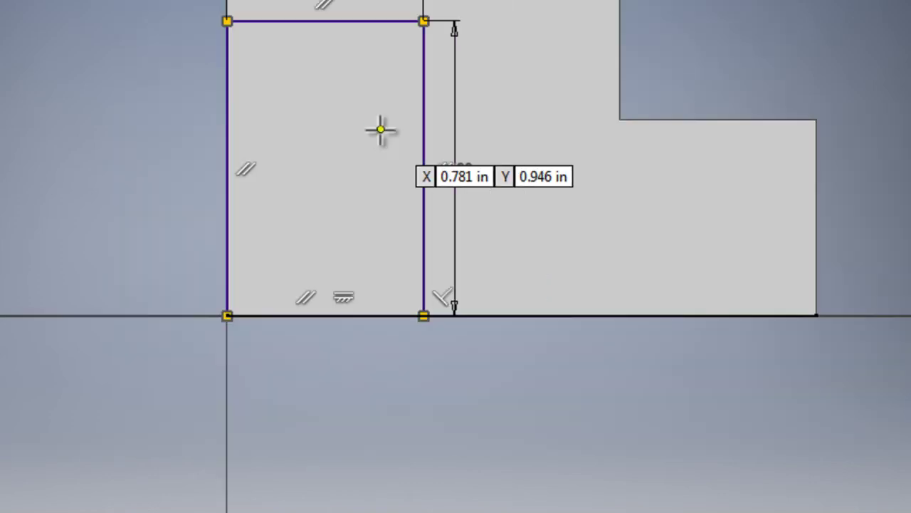
{"action": "mouse_move", "coordinate": [380, 124]}
{"action": "middle_mouse_down"}
{"action": "mouse_move", "coordinate": [346, 230]}
{"action": "mouse_move", "coordinate": [305, 285]}
{"action": "middle_mouse_up"}
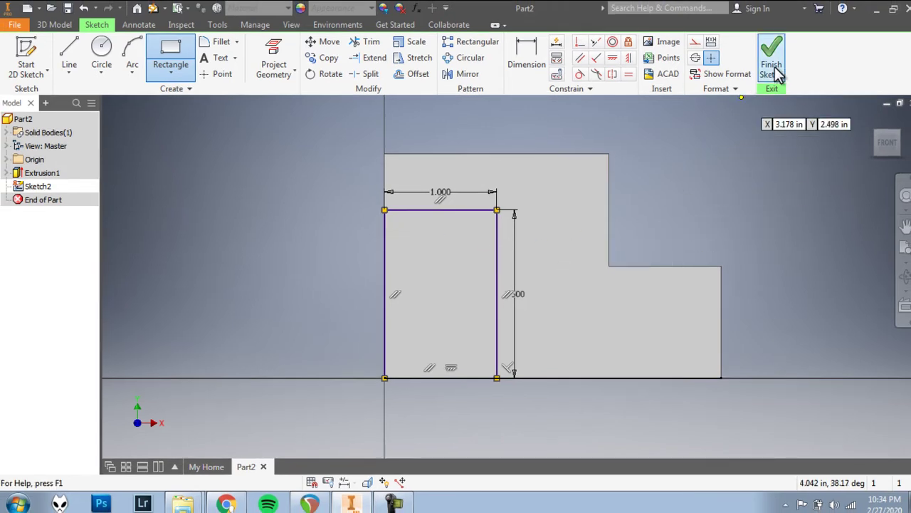
- Finish the sketch and extrude the rectangle 2 in out from the front face
{"action": "left_click", "coordinate": [778, 75]}
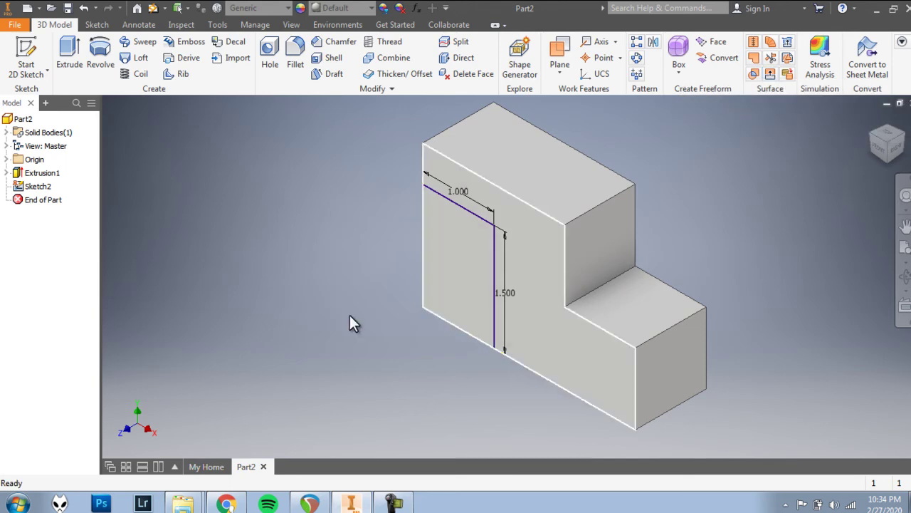
{"action": "left_click", "coordinate": [69, 48]}
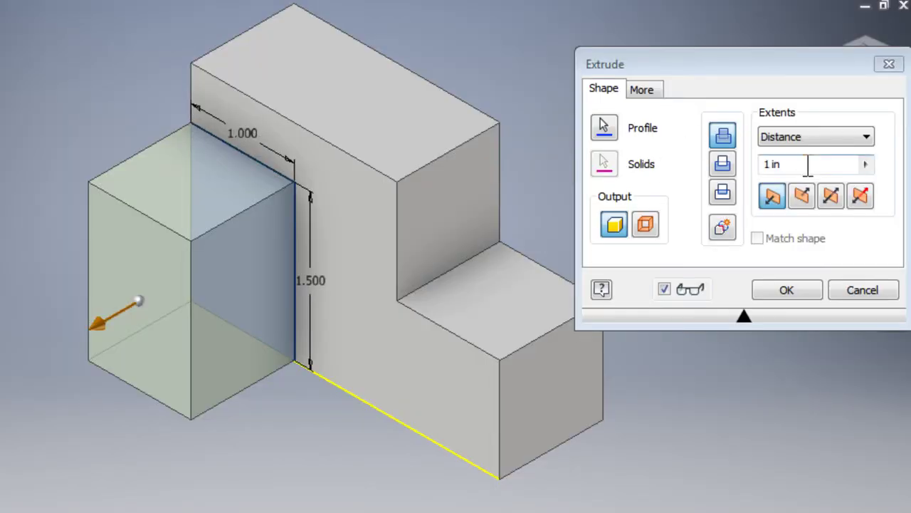
{"action": "double_click", "coordinate": [805, 163]}
{"action": "type", "text": "2"}
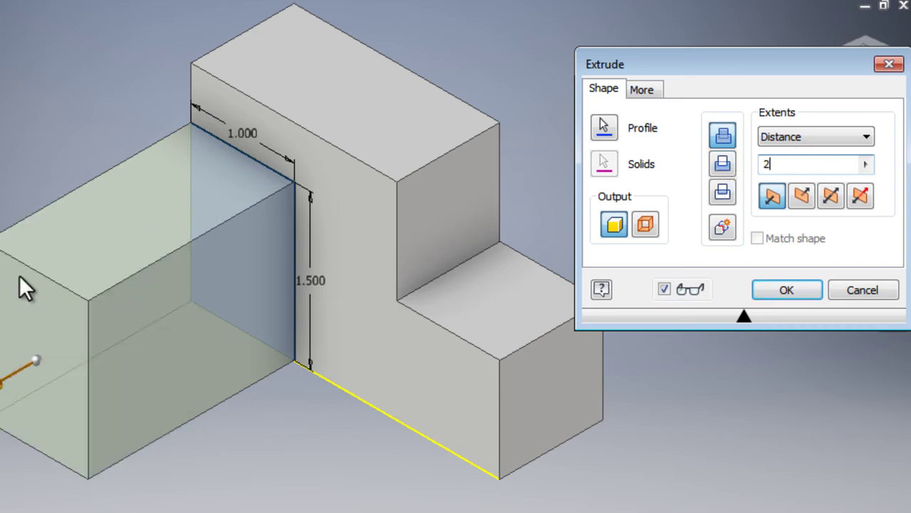
{"action": "left_click", "coordinate": [784, 286]}
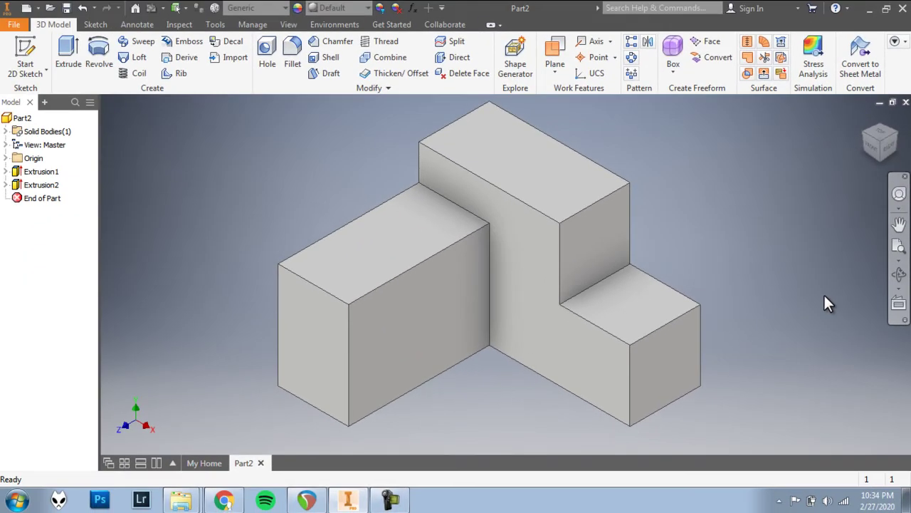
{"action": "left_click", "coordinate": [899, 223]}
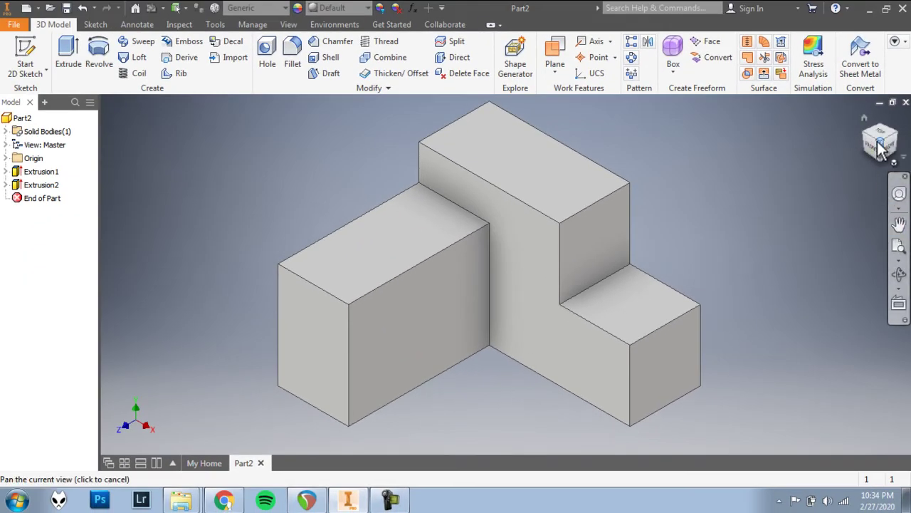
{"action": "scroll", "coordinate": [838, 184], "scroll_direction": "up", "scroll_amount": 1}
{"action": "scroll", "coordinate": [838, 175], "scroll_direction": "up", "scroll_amount": 1}
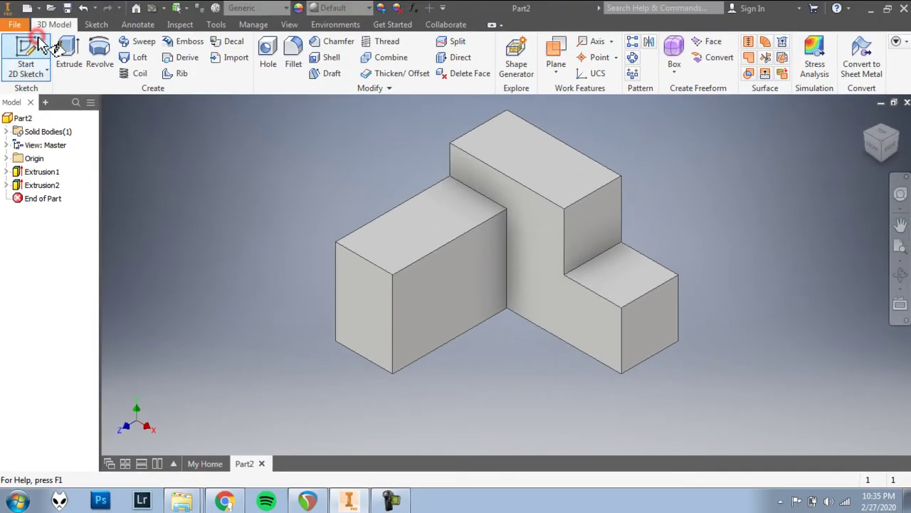
- Start a new 2D sketch on the protruding block's end face
{"action": "left_click", "coordinate": [29, 56]}
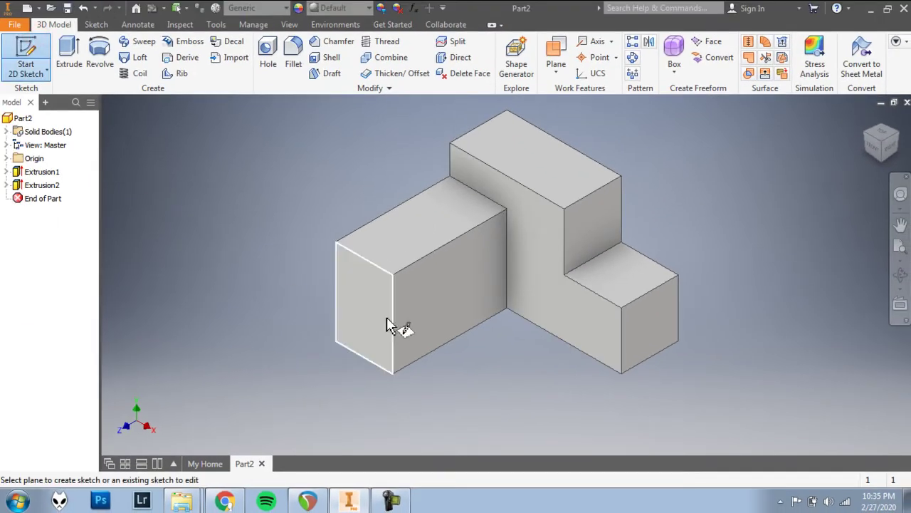
{"action": "left_click", "coordinate": [457, 280]}
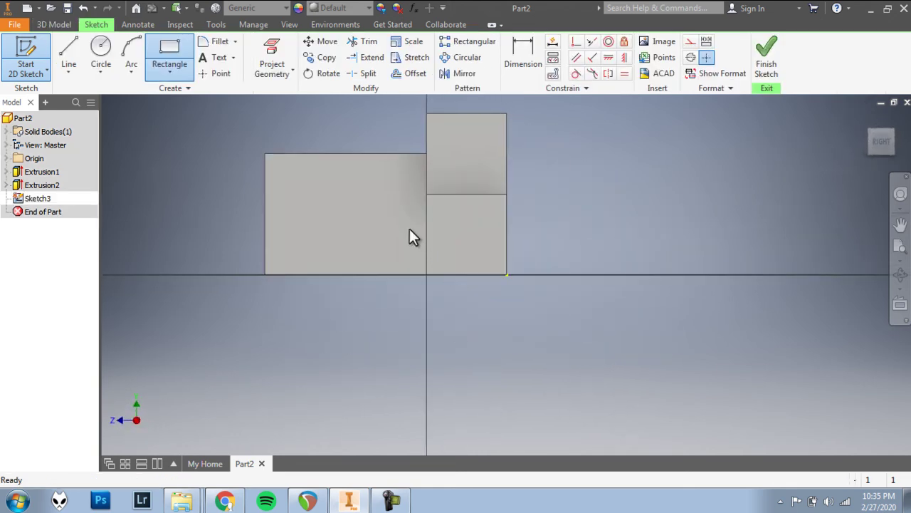
{"action": "mouse_move", "coordinate": [409, 236]}
{"action": "middle_mouse_down"}
{"action": "mouse_move", "coordinate": [529, 252]}
{"action": "mouse_move", "coordinate": [518, 252]}
{"action": "middle_mouse_up"}
{"action": "scroll", "coordinate": [509, 238], "scroll_direction": "down", "scroll_amount": 2}
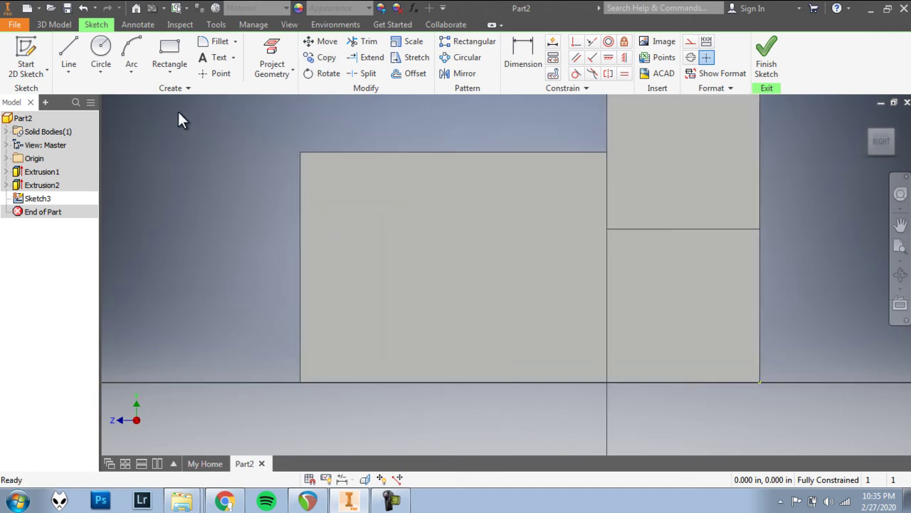
- Draw a 1 inch diameter circle on the face, checking the hole size on the drawing PDF
{"action": "left_click", "coordinate": [101, 47]}
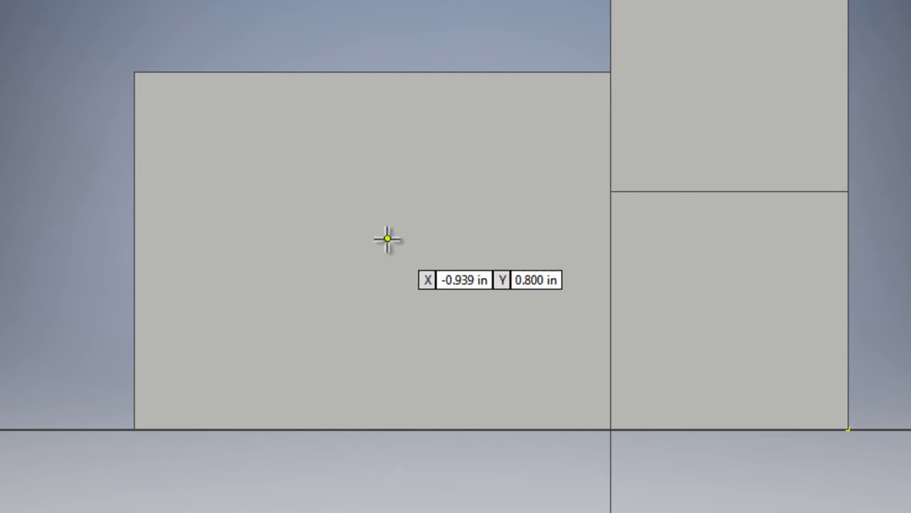
{"action": "left_click", "coordinate": [387, 238]}
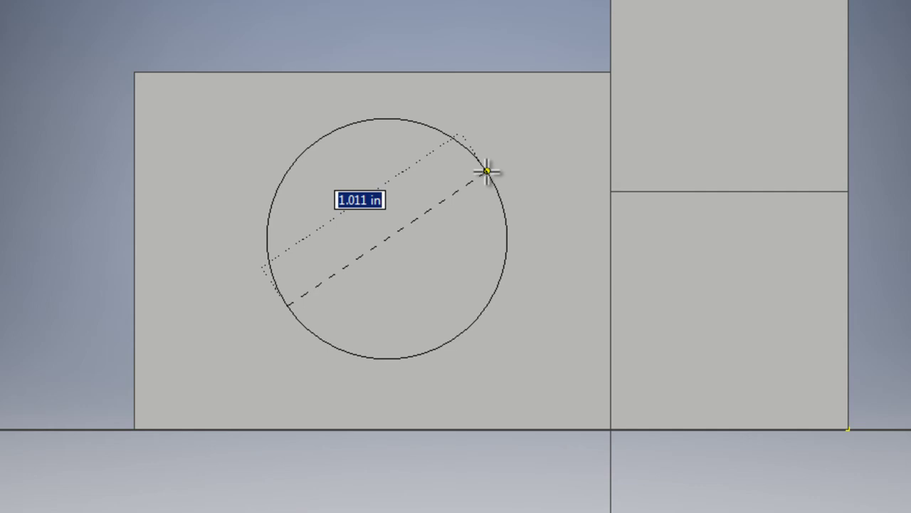
{"action": "key", "text": "alt+Tab"}
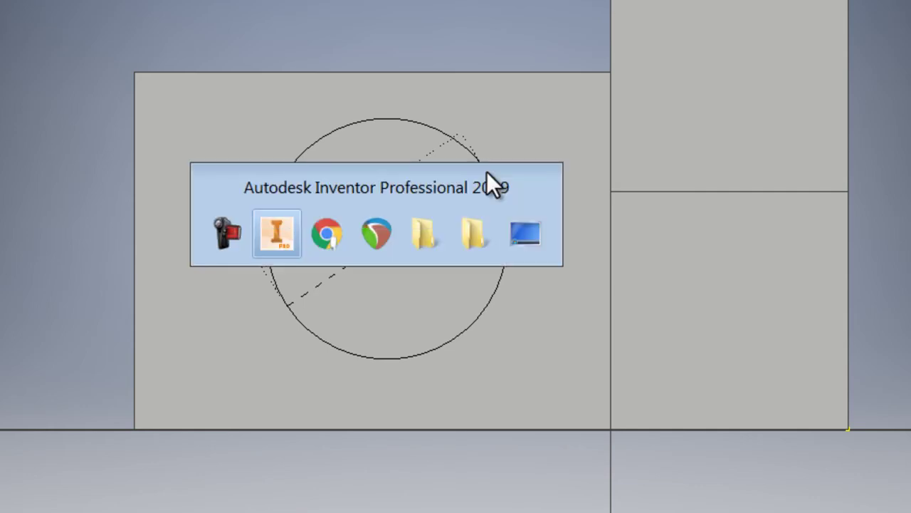
{"action": "key", "text": "alt+Tab"}
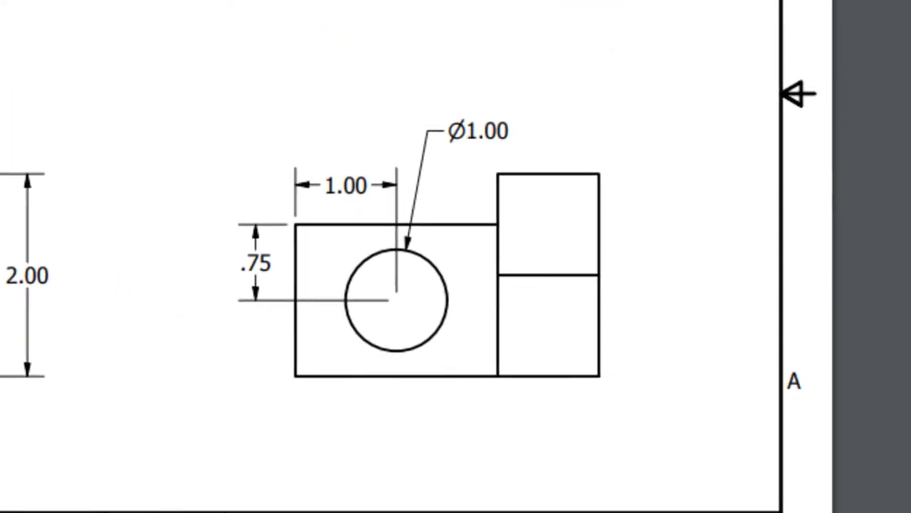
{"action": "key", "text": "alt+Tab"}
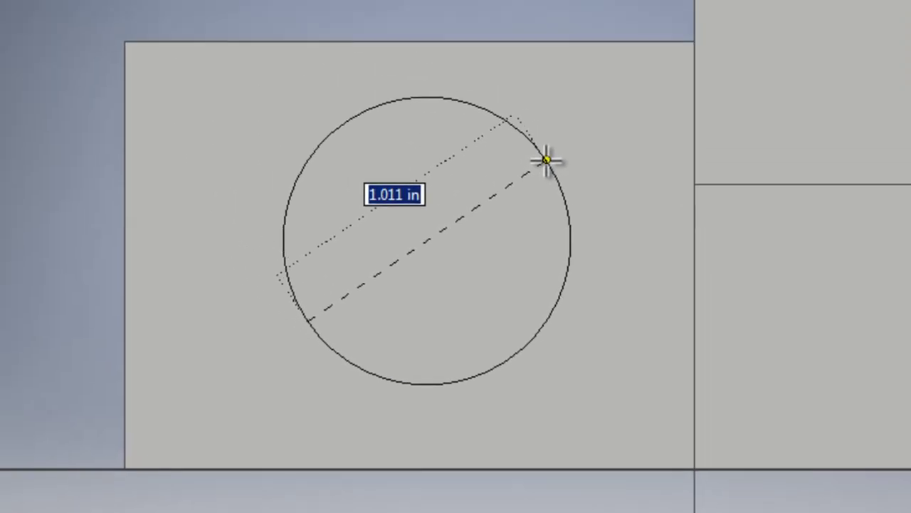
{"action": "type", "text": "1"}
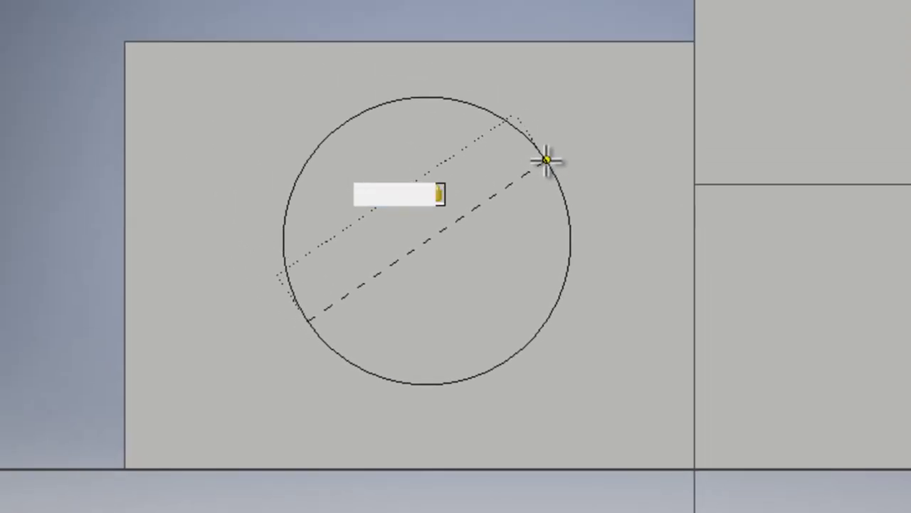
{"action": "key", "text": "Return"}
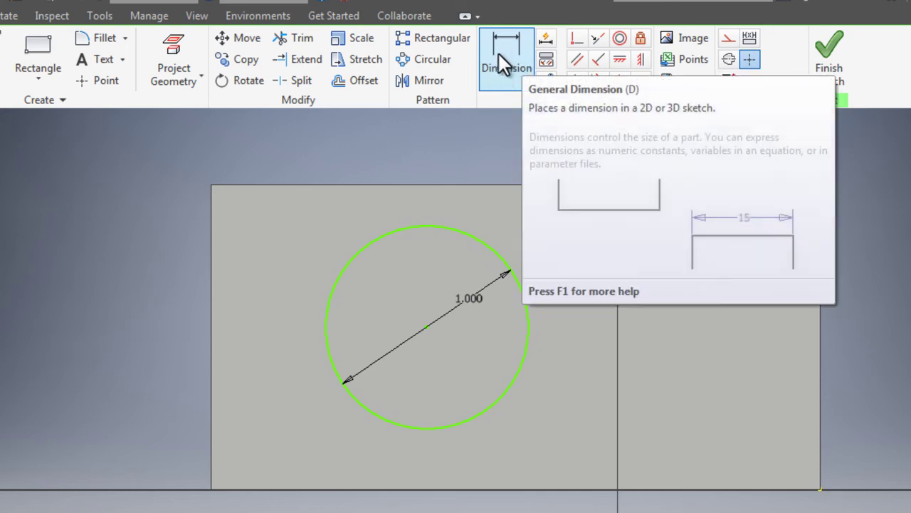
- Add a vertical dimension from the block's top edge to the circle centre and set it to 0.75 in
{"action": "left_click", "coordinate": [499, 55]}
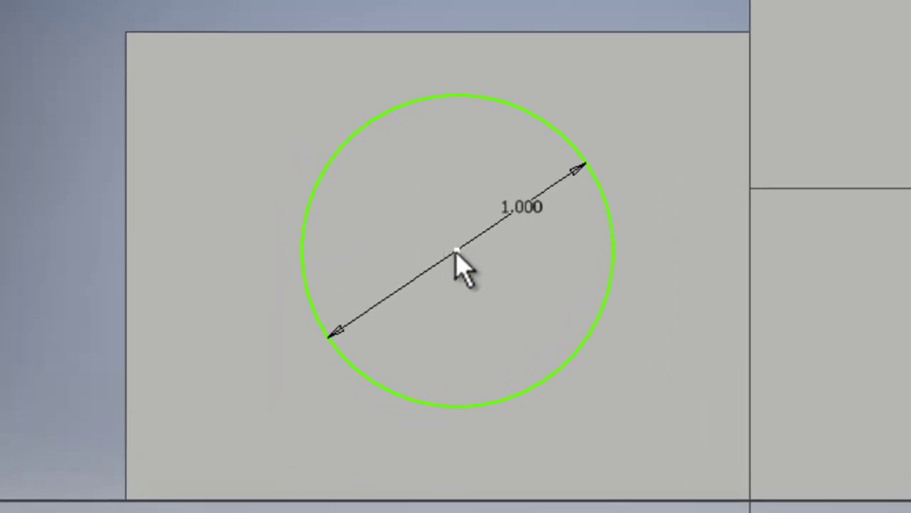
{"action": "left_click", "coordinate": [456, 253]}
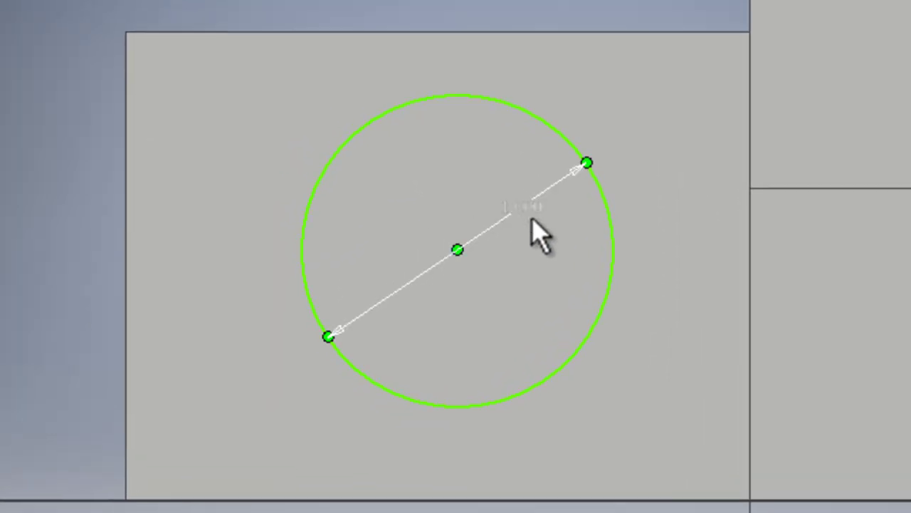
{"action": "left_click", "coordinate": [456, 179]}
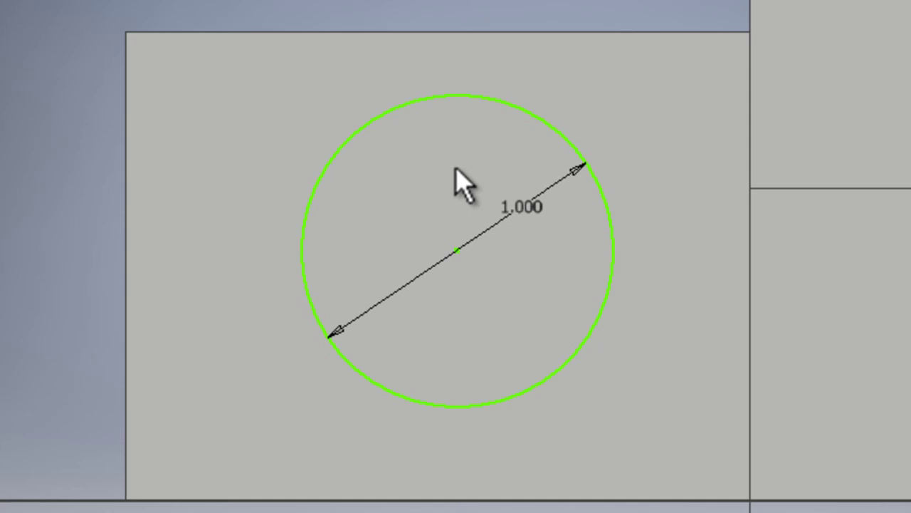
{"action": "left_click", "coordinate": [459, 251]}
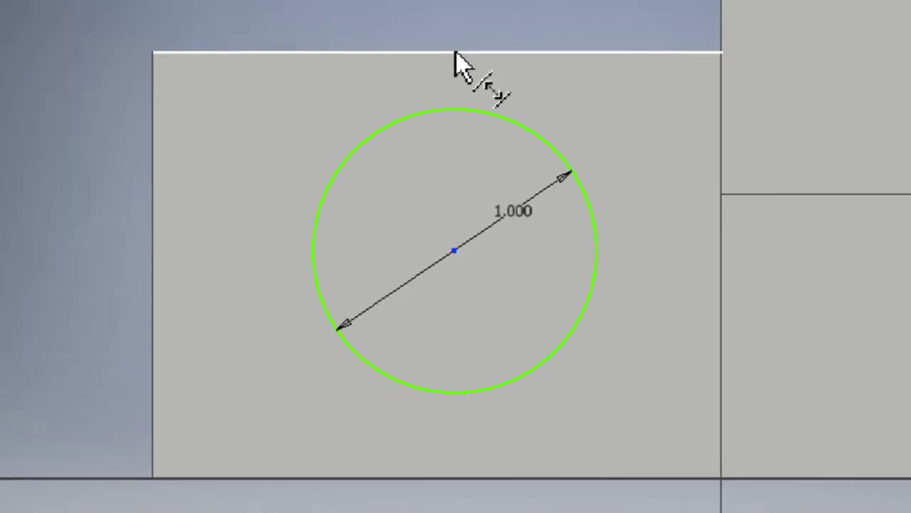
{"action": "left_click", "coordinate": [449, 93]}
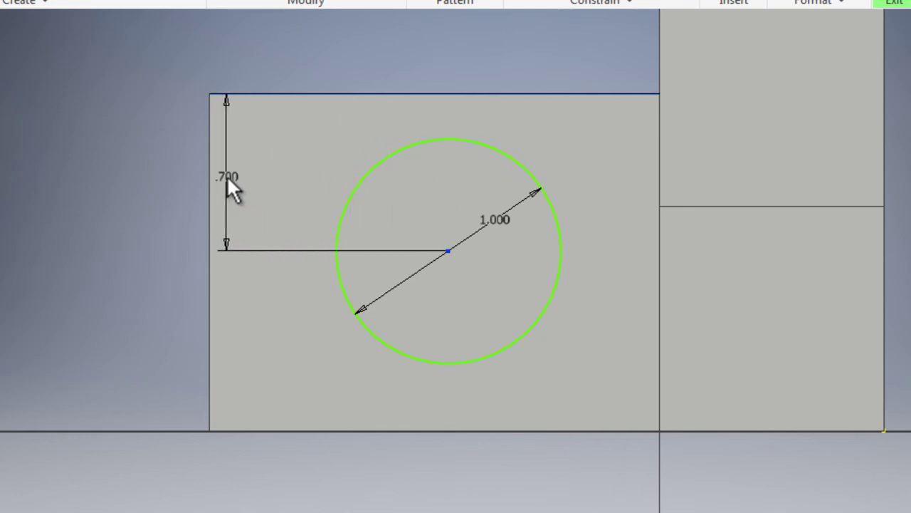
{"action": "left_click_drag", "start_coordinate": [227, 178], "coordinate": [125, 171]}
{"action": "left_click", "coordinate": [126, 172]}
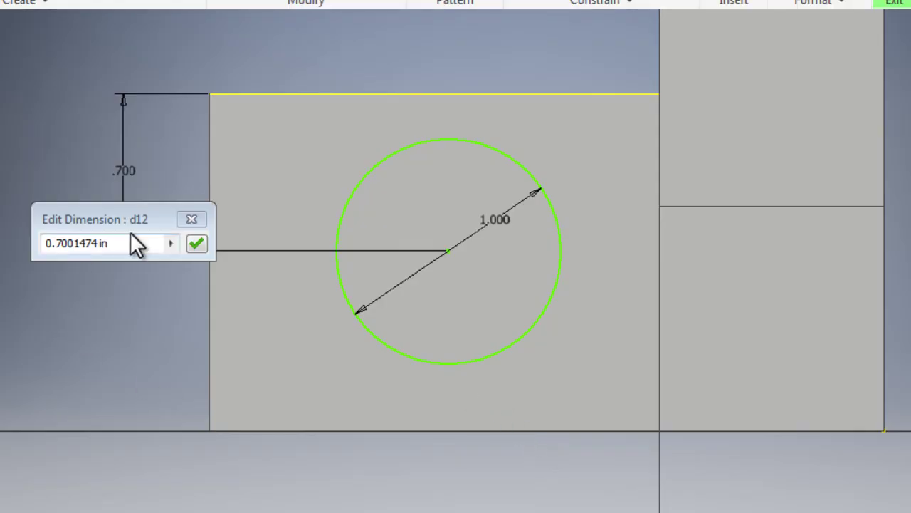
{"action": "left_click", "coordinate": [114, 246]}
{"action": "type", "text": ".75"}
{"action": "key", "text": "Return"}
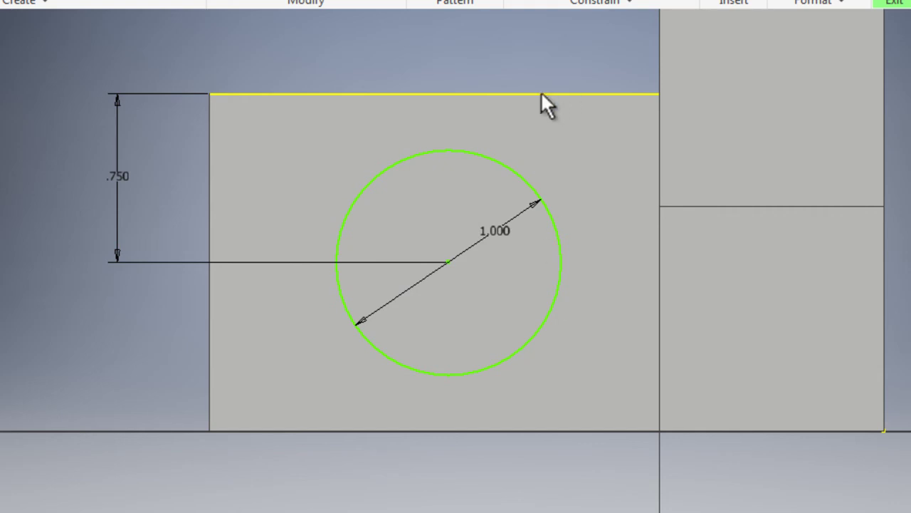
- Dimension the circle centre 1 in from the left edge and re-place the diameter dimension
{"action": "left_click", "coordinate": [449, 262]}
{"action": "left_click", "coordinate": [209, 216]}
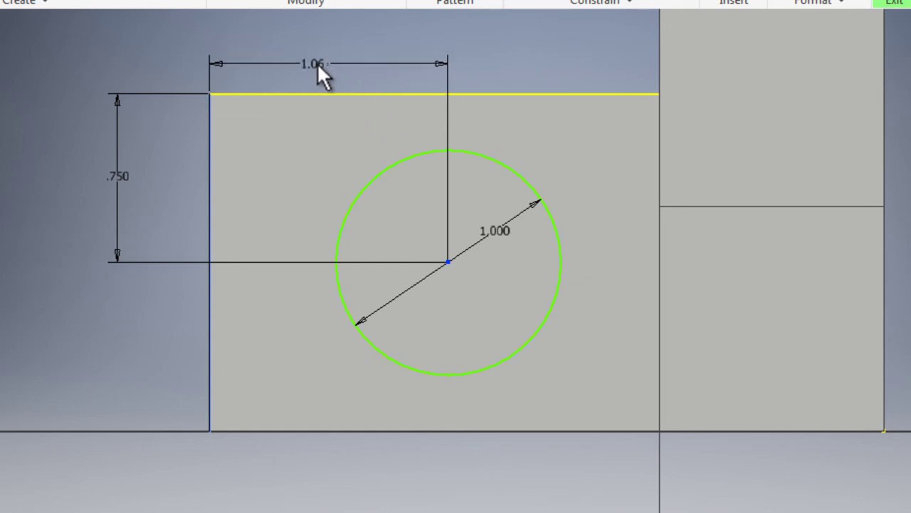
{"action": "left_click", "coordinate": [317, 63]}
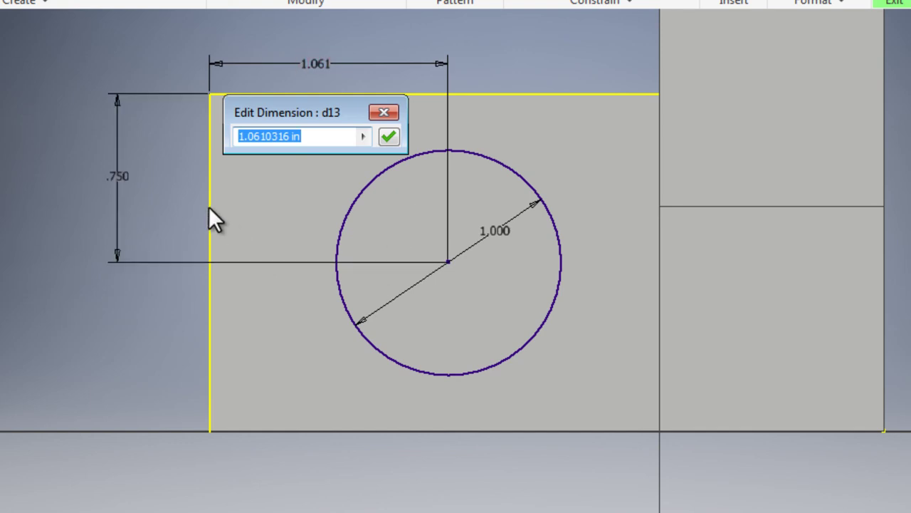
{"action": "type", "text": "1"}
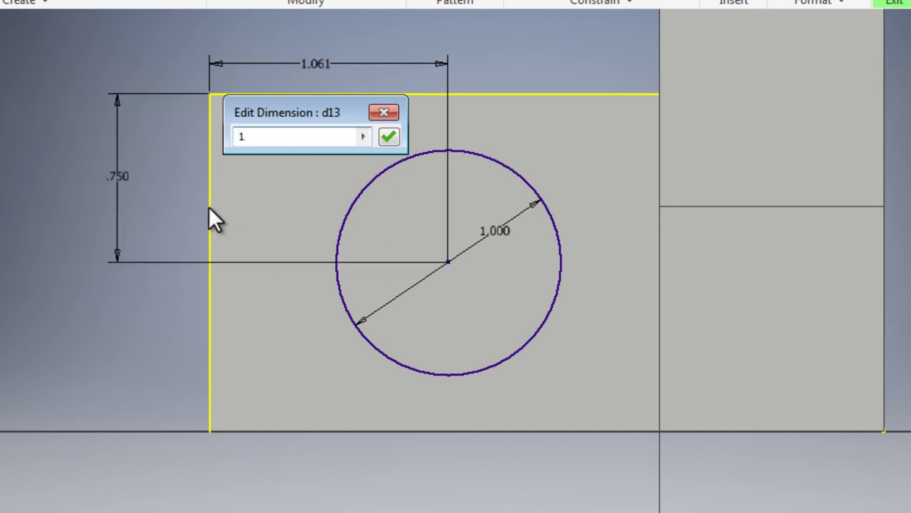
{"action": "key", "text": "Return"}
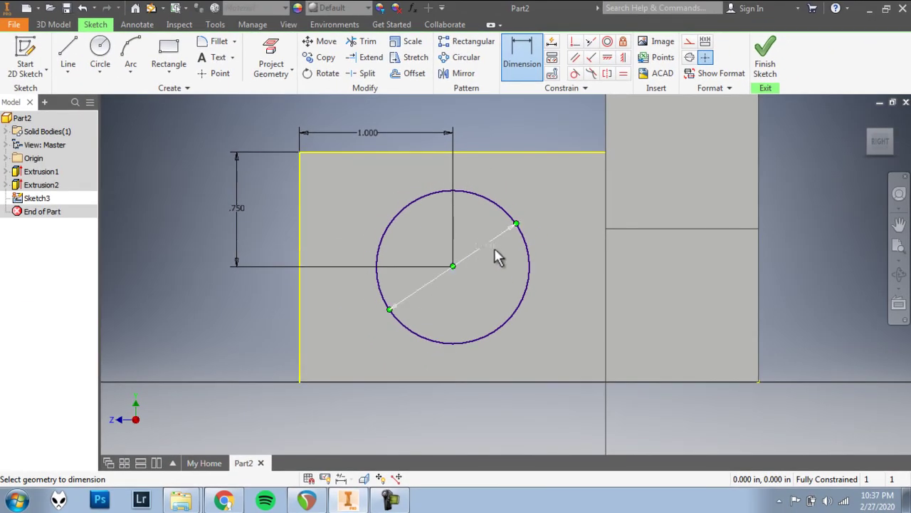
{"action": "left_click", "coordinate": [511, 234]}
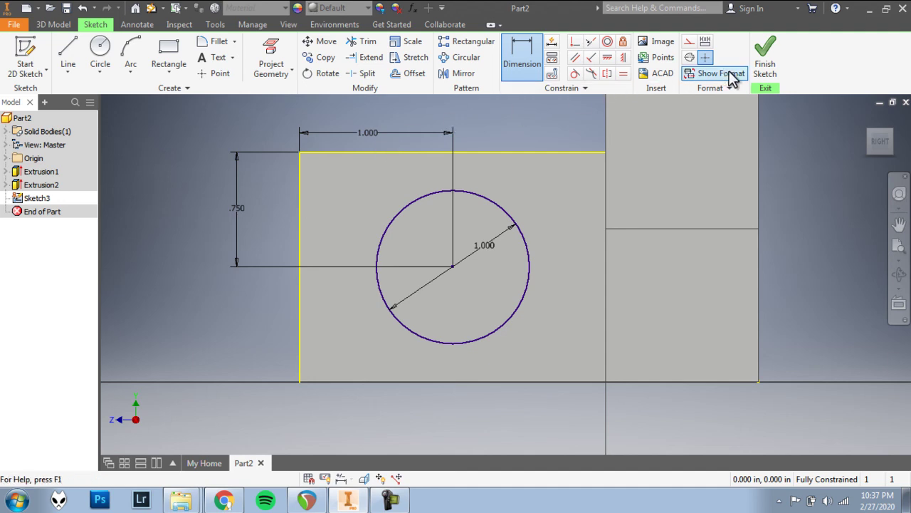
- Finish the sketch and cut-extrude the 1 in circle 2 in into the protruding block
{"action": "left_click", "coordinate": [765, 53]}
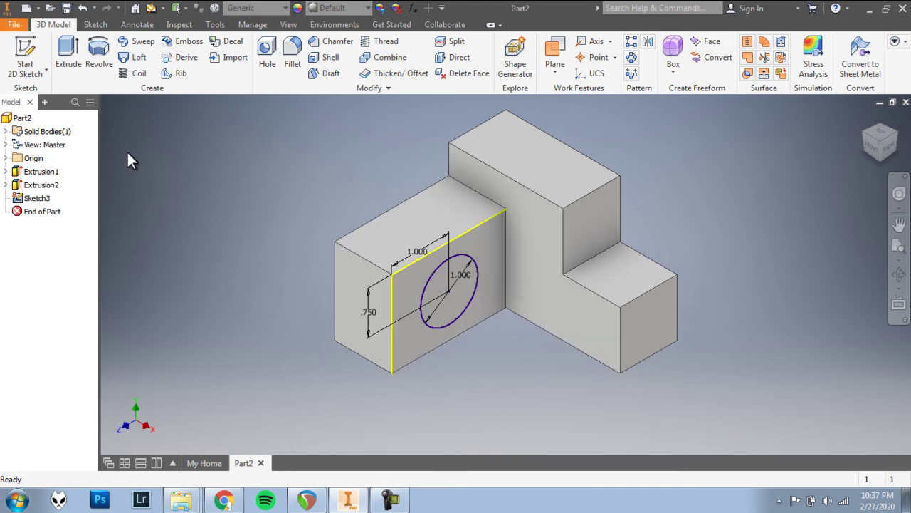
{"action": "left_click", "coordinate": [72, 60]}
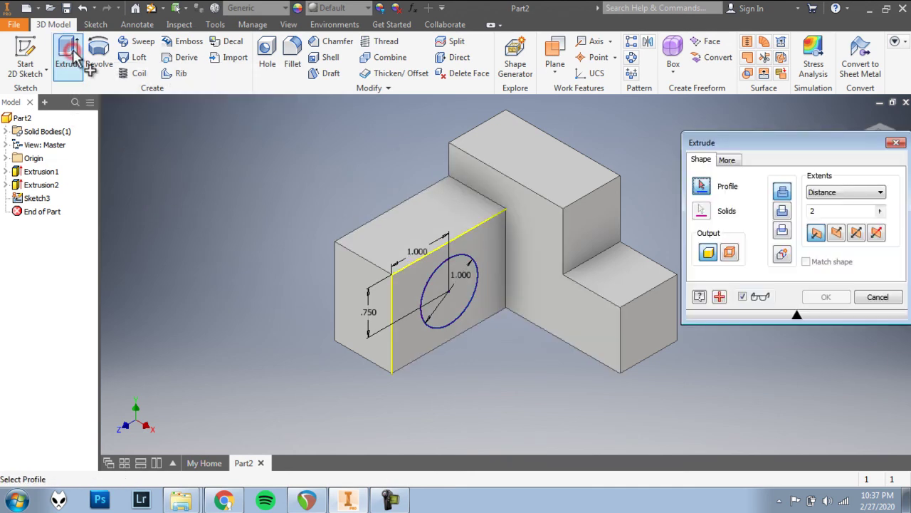
{"action": "left_click", "coordinate": [435, 279]}
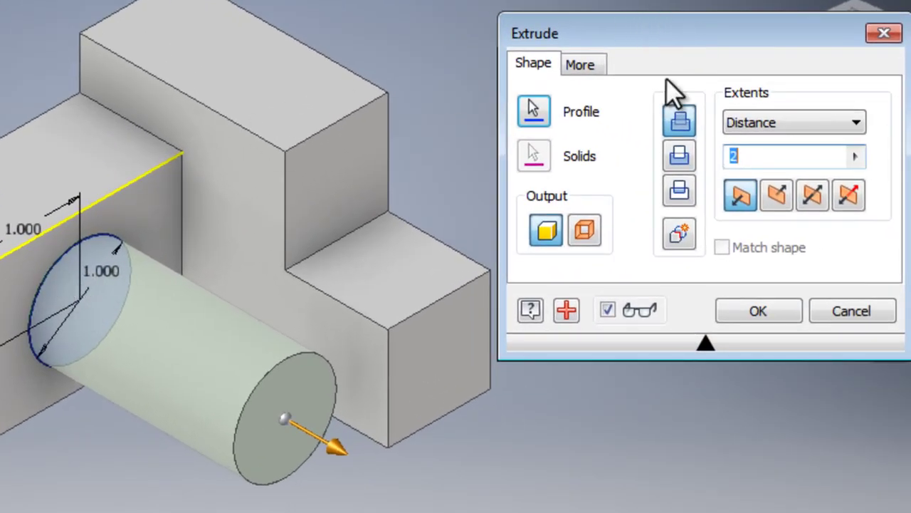
{"action": "left_click", "coordinate": [679, 158]}
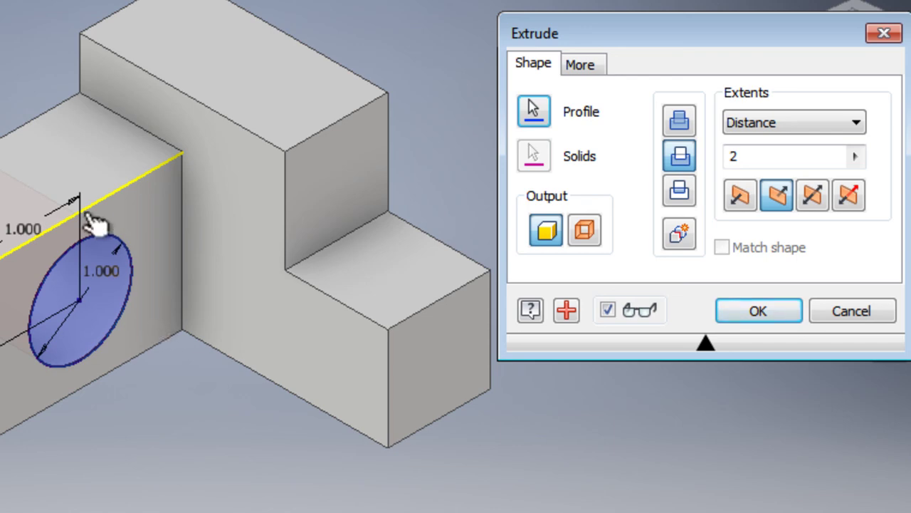
{"action": "left_click", "coordinate": [745, 300]}
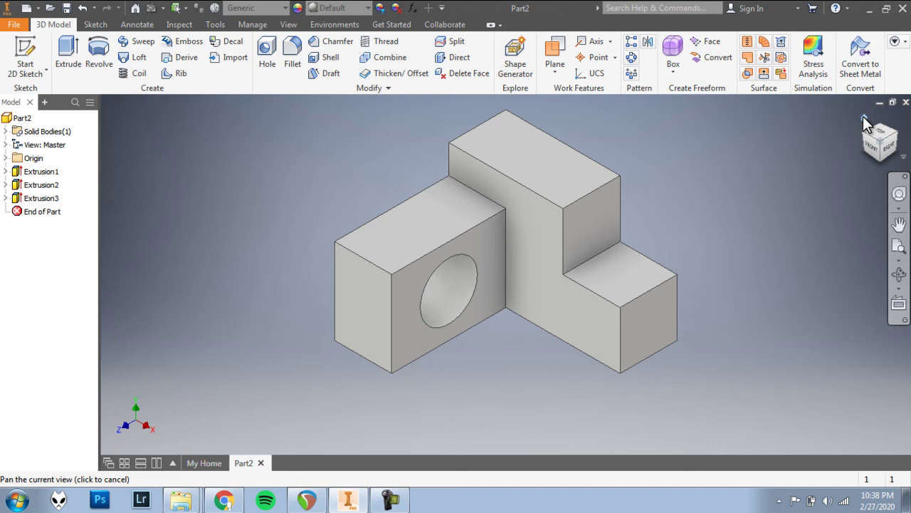
- Save Part2 from the File menu
{"action": "left_click", "coordinate": [16, 25]}
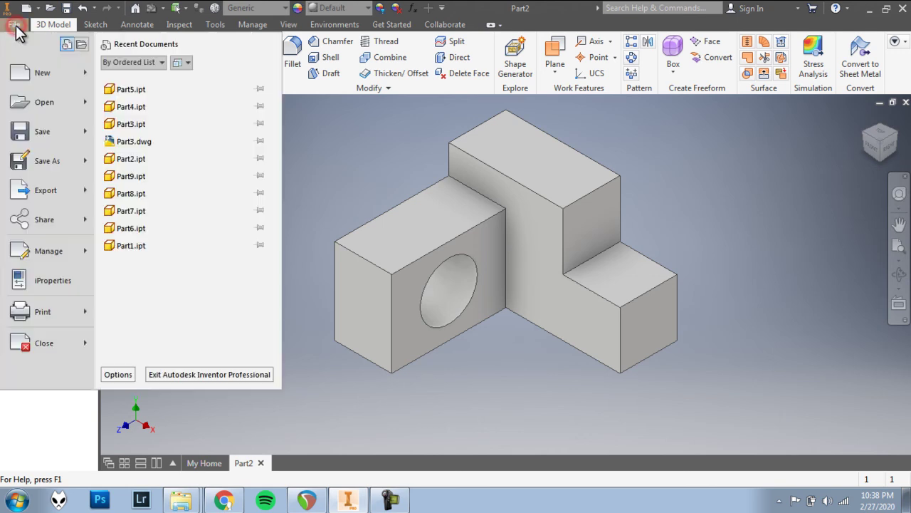
{"action": "mouse_move", "coordinate": [50, 130]}
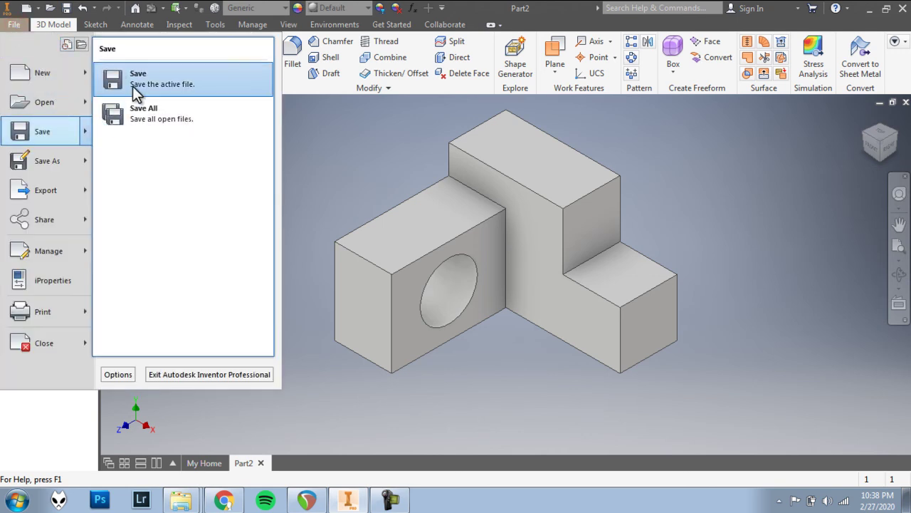
{"action": "left_click", "coordinate": [751, 117]}
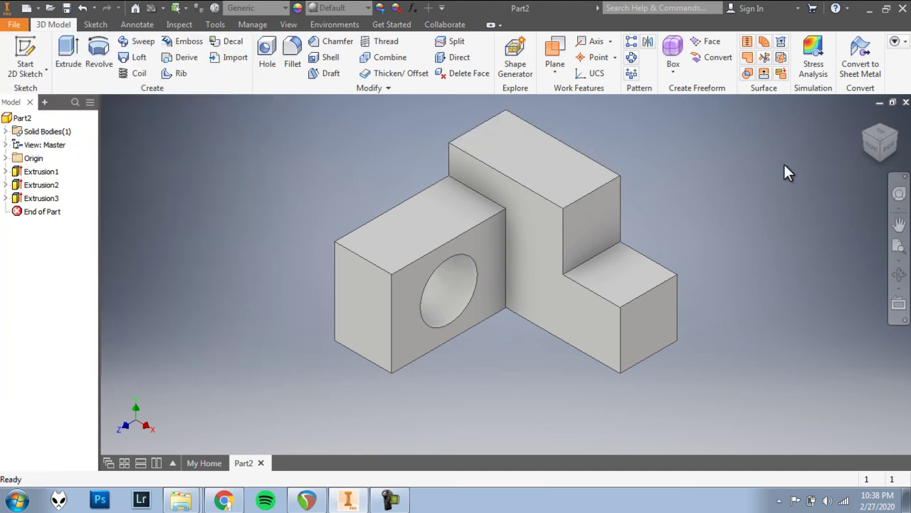